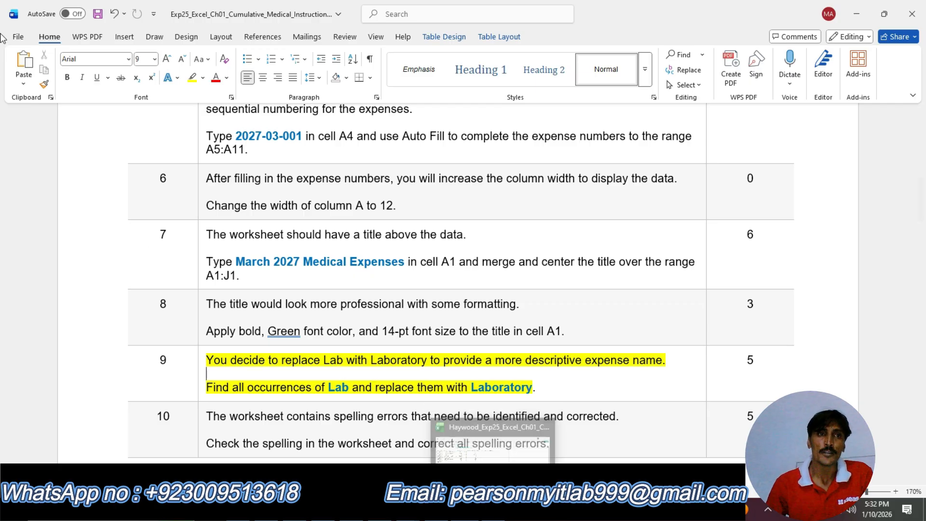
Switch to the medical expenses workbook and open the Replace dialog with Lab as the search text.
click(12, 13)
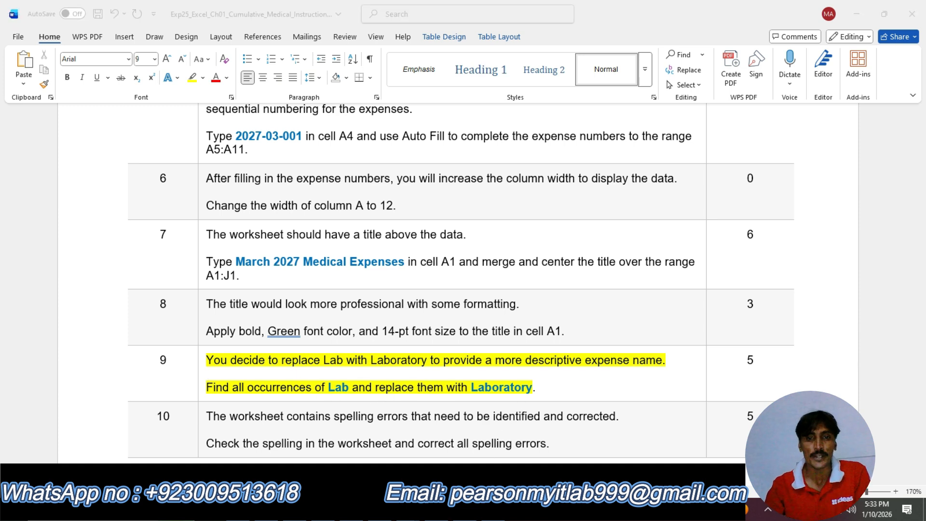
click(497, 509)
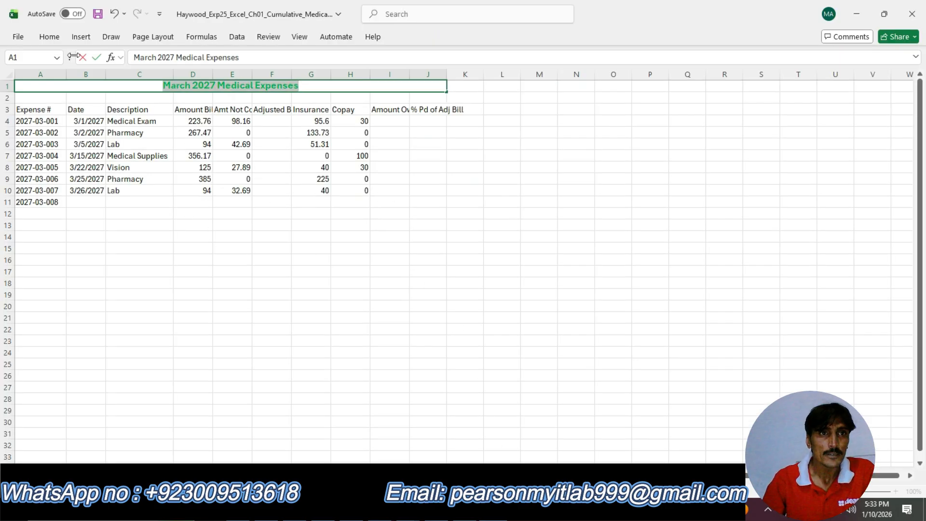
click(49, 37)
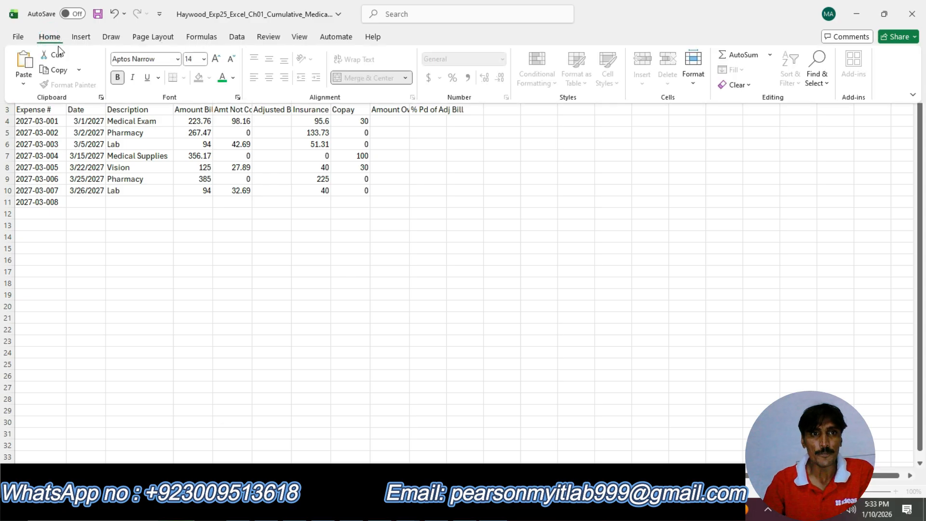
click(774, 95)
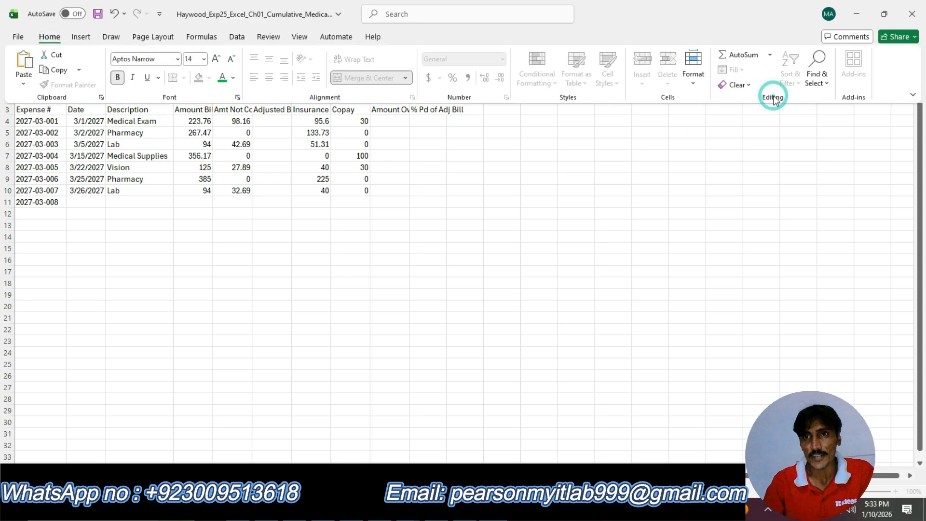
click(815, 80)
click(842, 117)
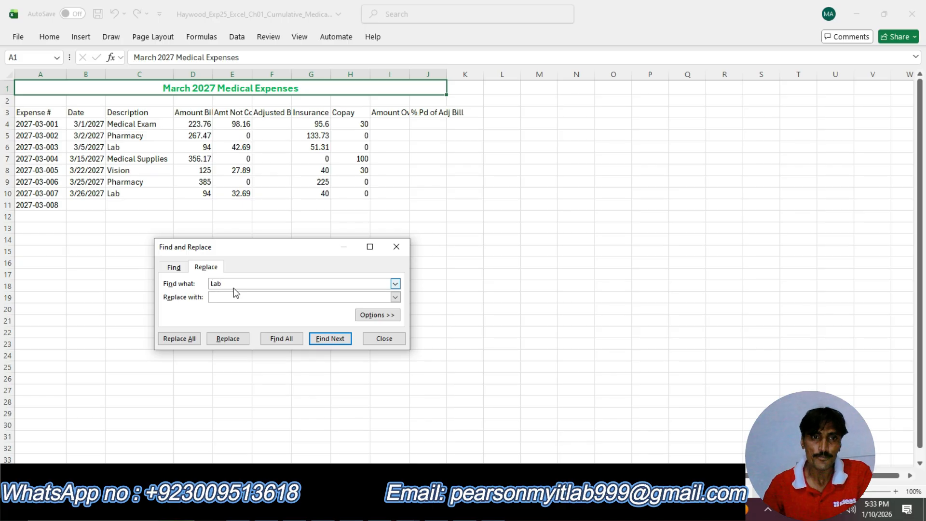
click(226, 299)
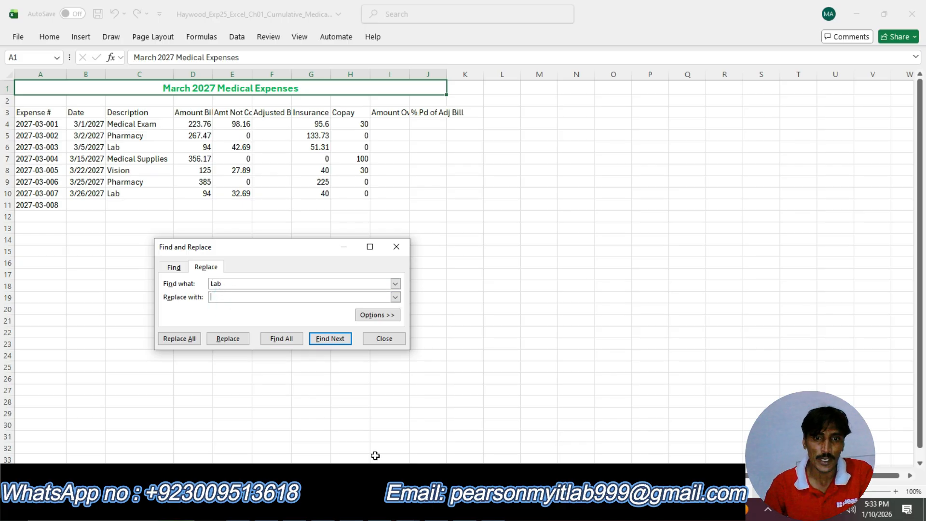
Copy the word Laboratory from step 9 of the instructions document.
key(alt+Tab)
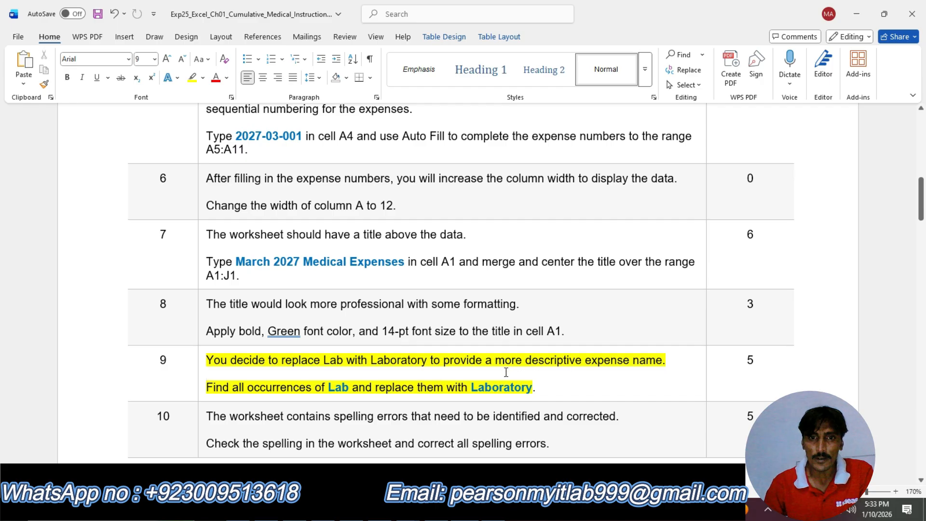
drag(471, 388, 534, 392)
key(ctrl+c)
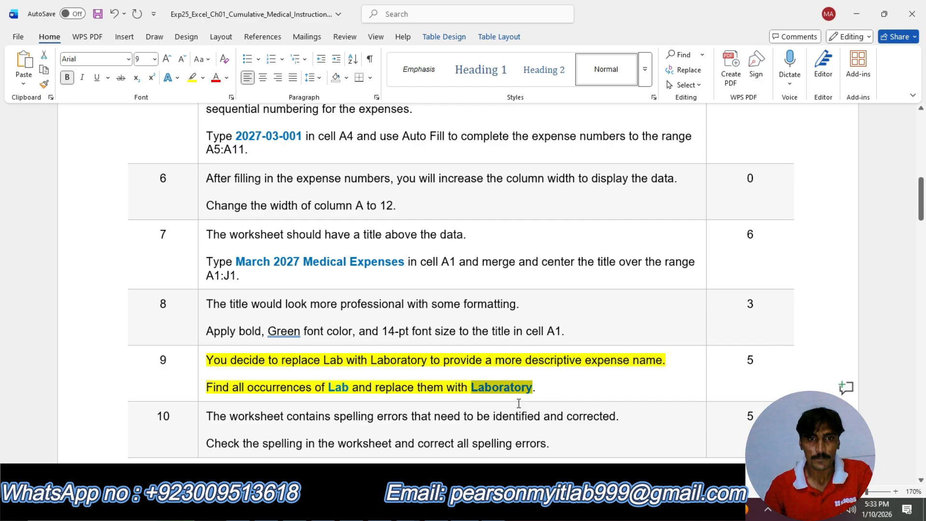
key(alt+Tab)
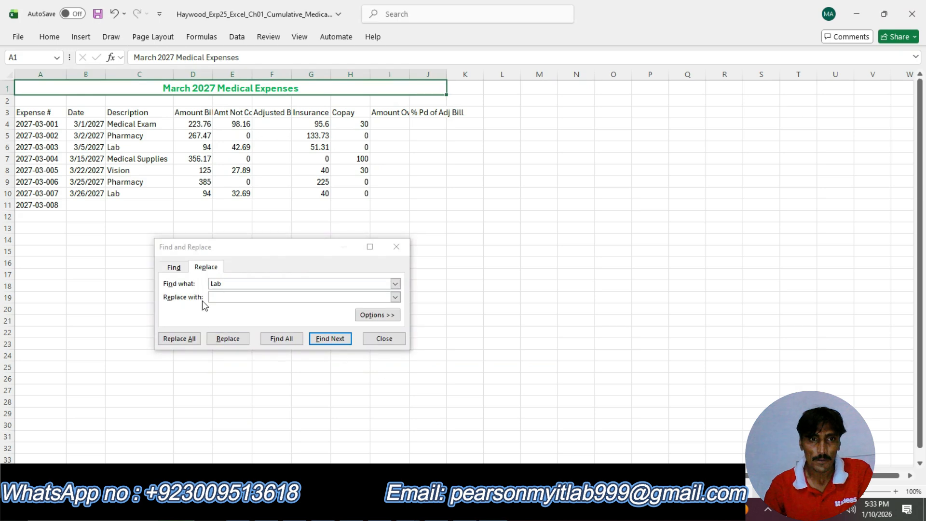
Paste Laboratory as the replacement, replace all occurrences of Lab, and close the dialog.
click(219, 298)
key(ctrl+v)
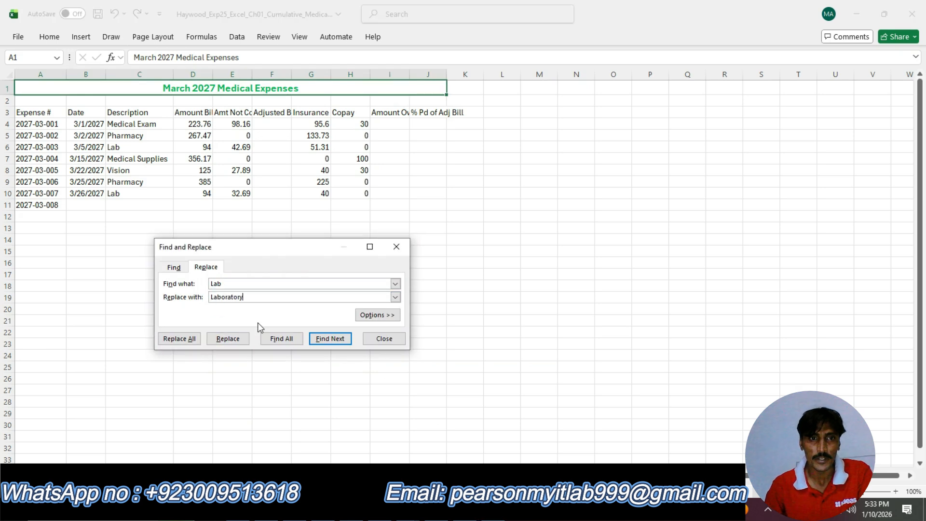
click(184, 339)
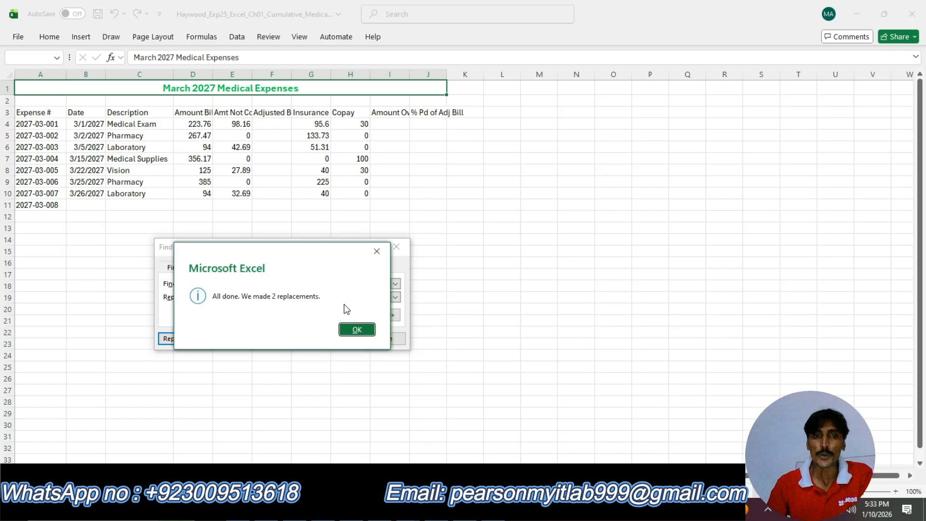
click(355, 331)
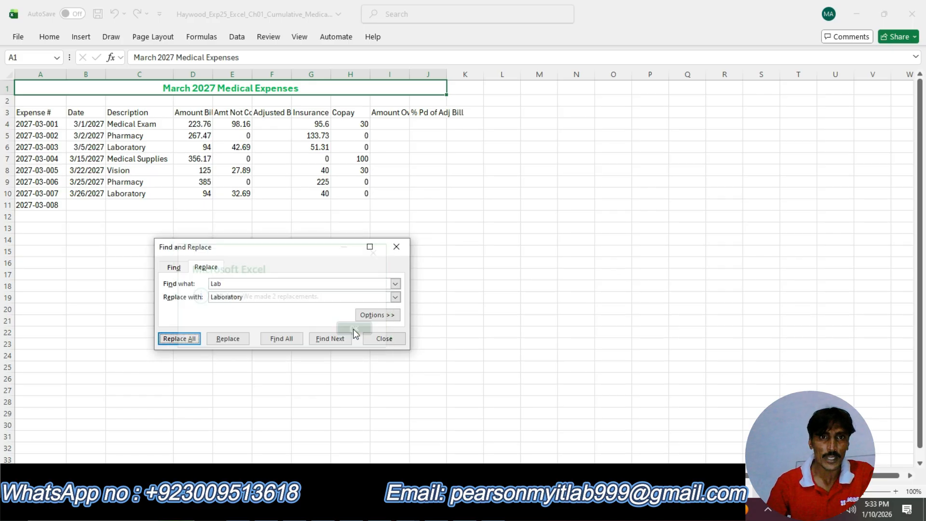
click(393, 340)
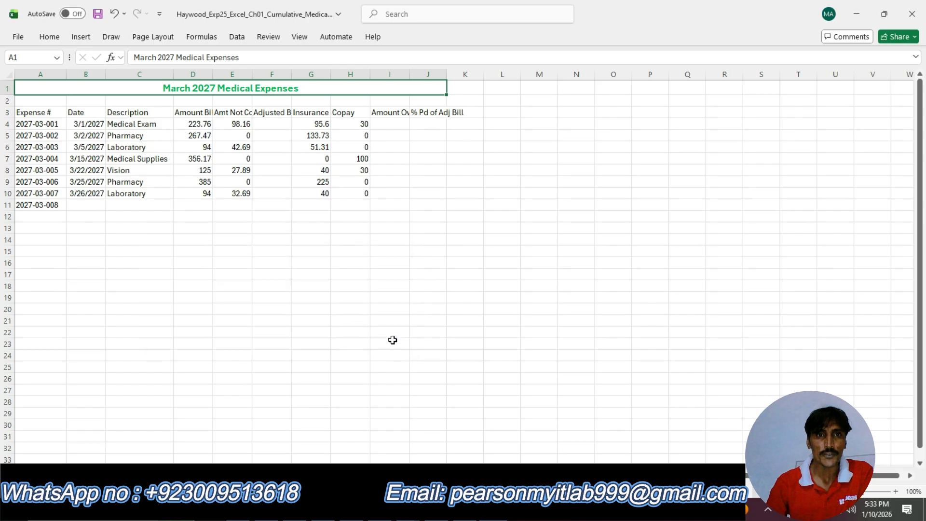
Remove the yellow highlight from step 9 in the instructions document.
key(alt+Tab)
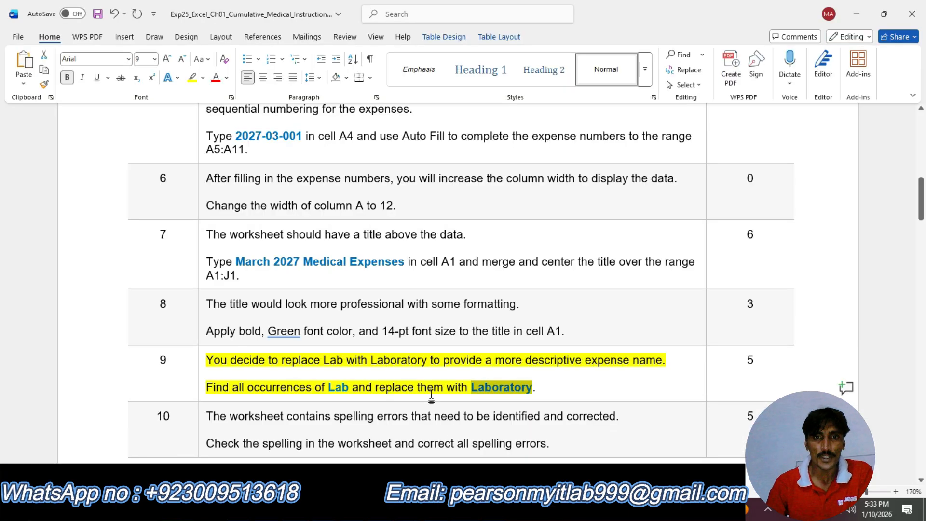
scroll(311, 342, down, 1)
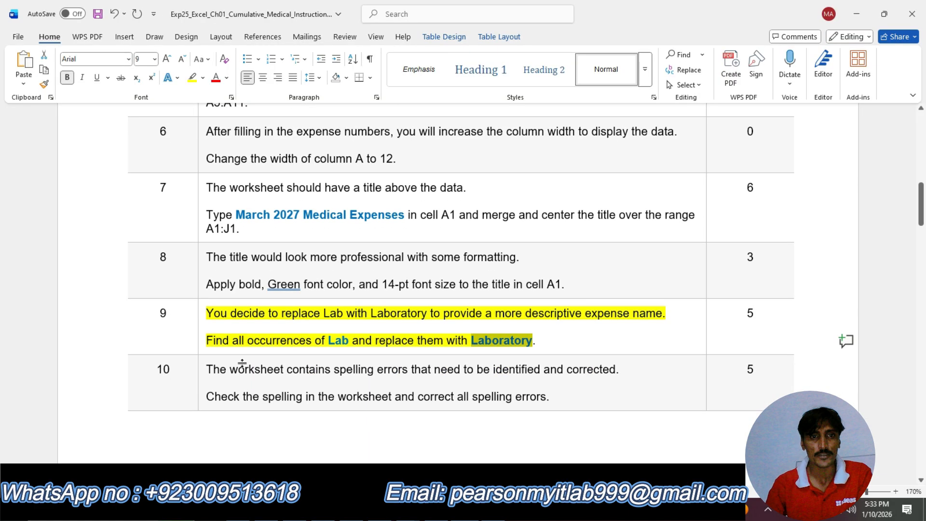
click(233, 332)
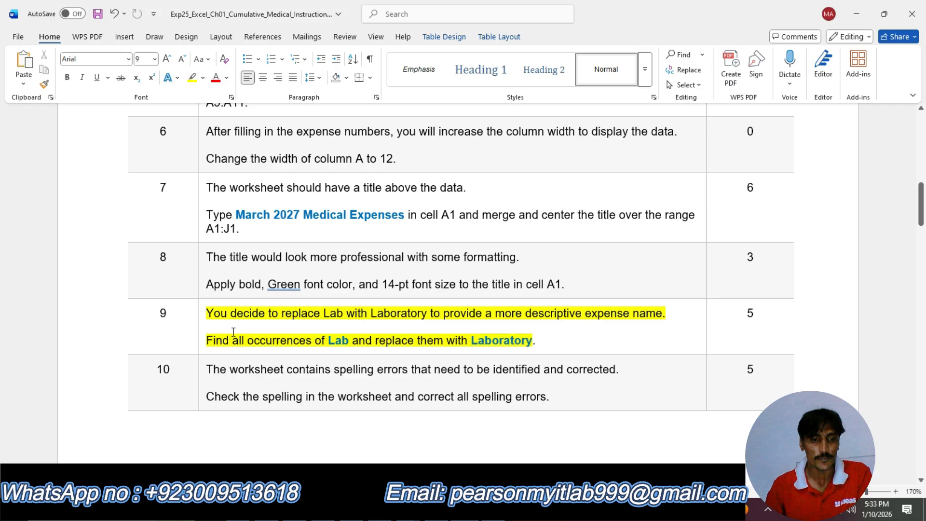
key(ctrl+z)
Highlight the step 10 instructions text in yellow to mark it as the current task.
click(225, 382)
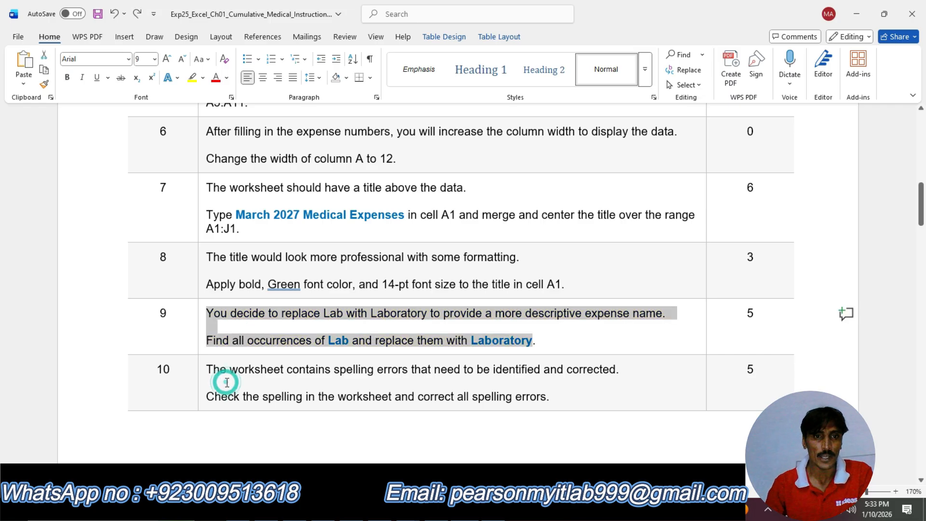
scroll(225, 380, down, 1)
drag(208, 320, 553, 348)
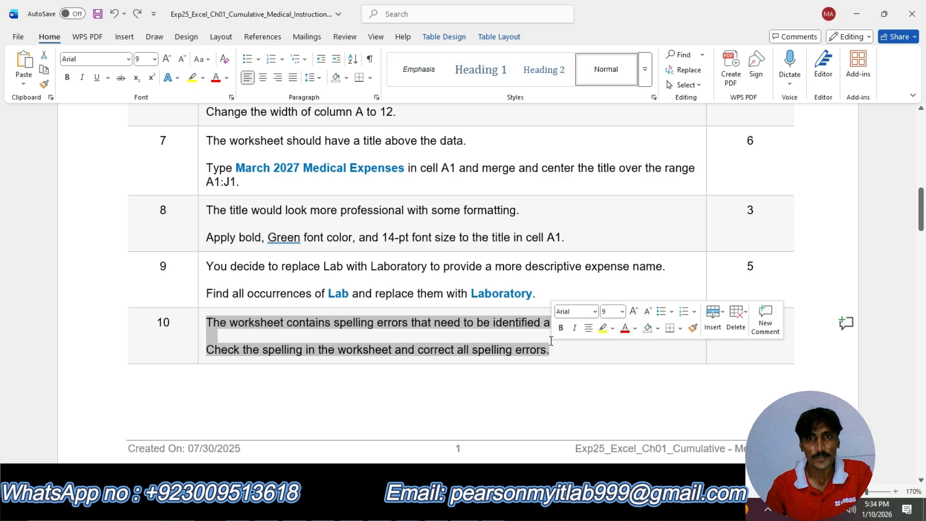
click(603, 329)
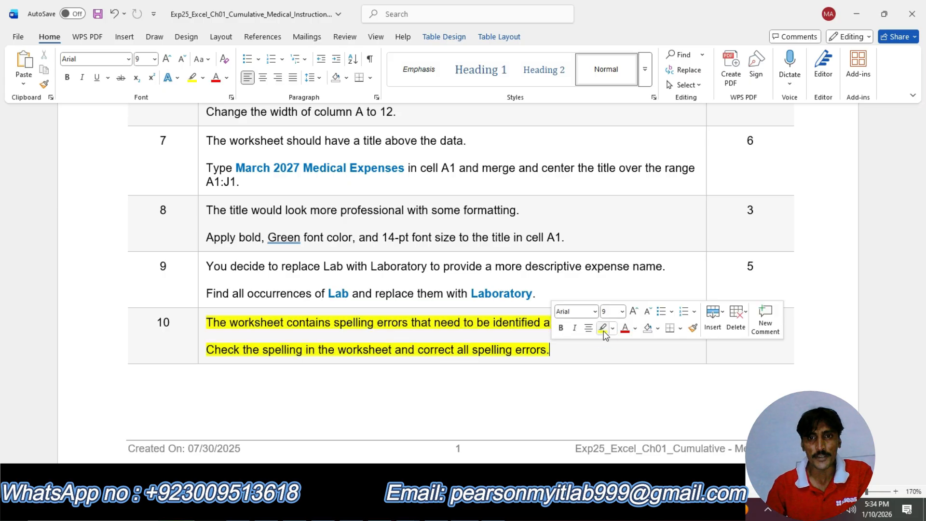
click(569, 347)
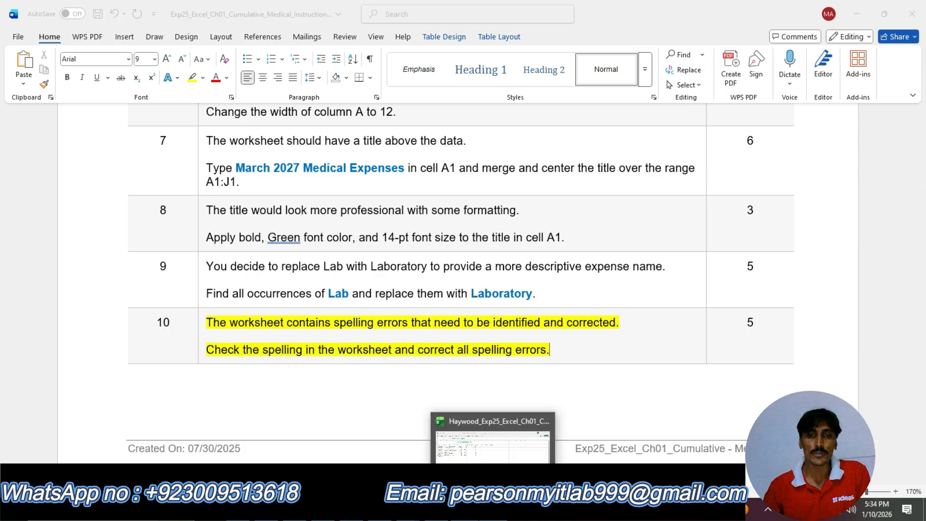
Run the spelling check on the worksheet and change the misspelled Payd to Paid.
click(492, 429)
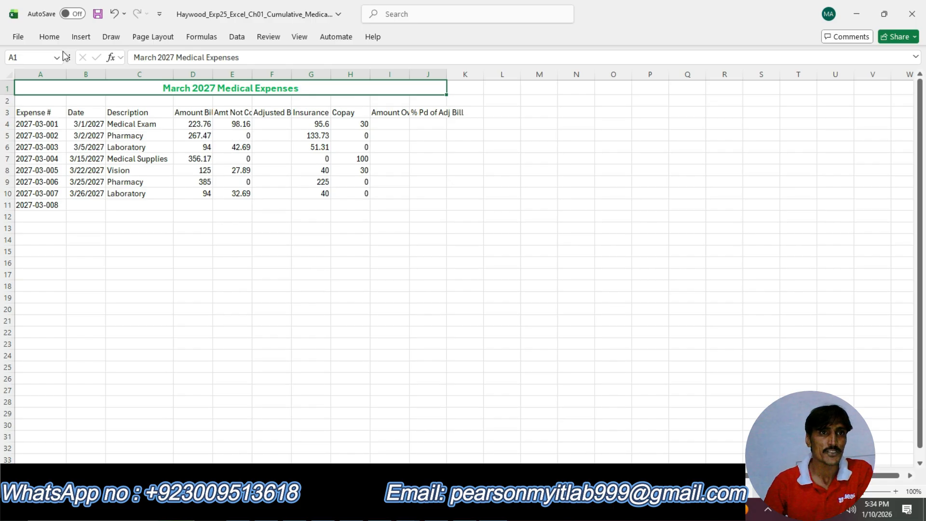
click(48, 37)
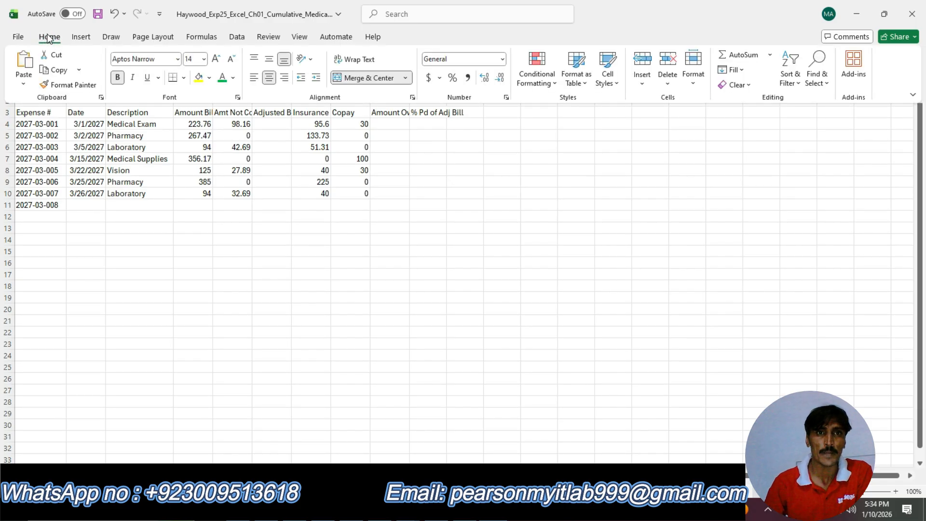
click(268, 38)
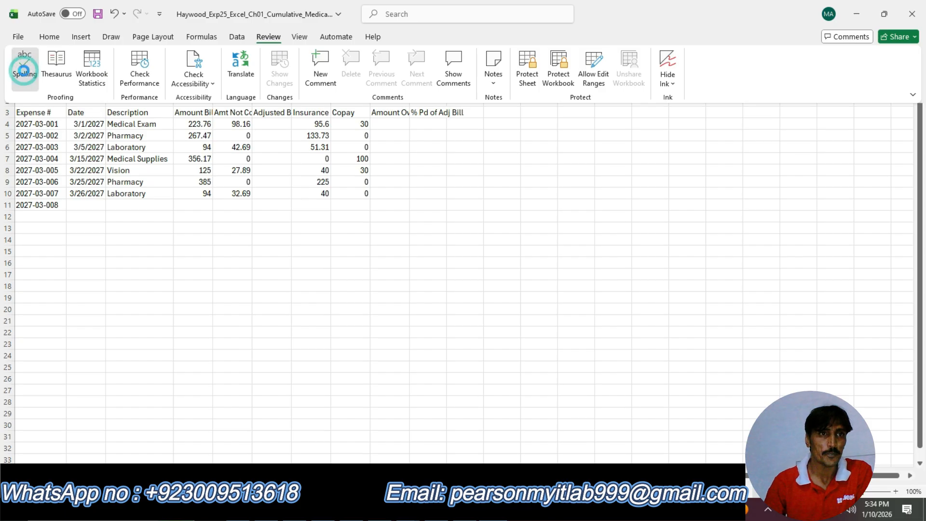
click(25, 70)
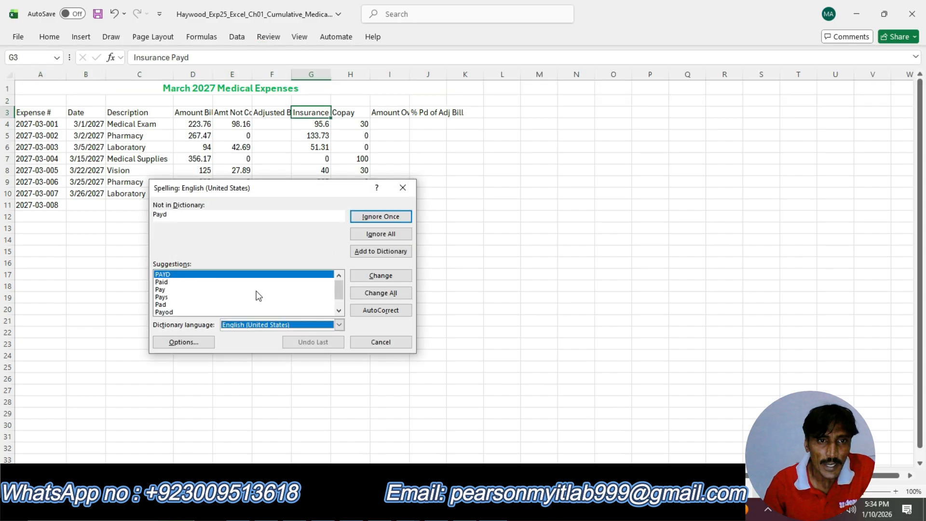
click(193, 281)
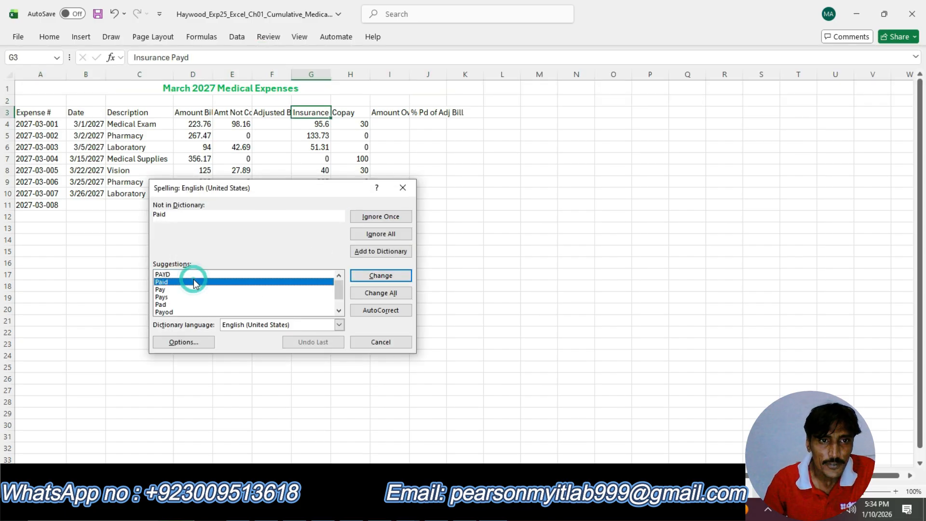
click(389, 277)
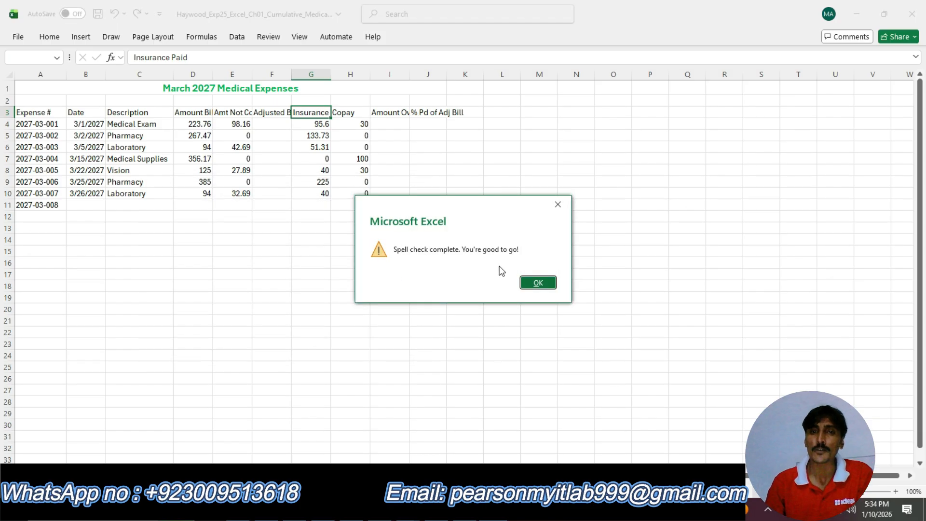
click(538, 283)
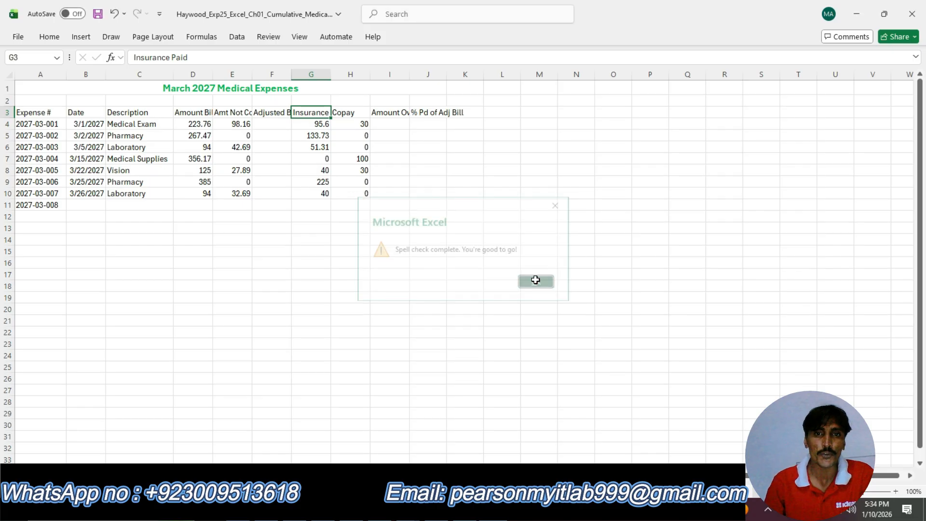
Undo the step 10 highlight in the instructions document.
click(463, 509)
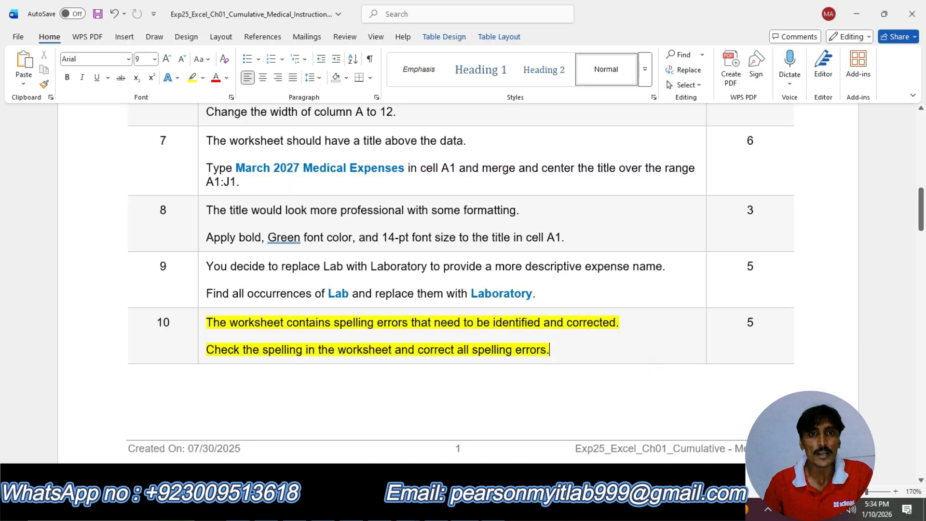
scroll(270, 333, down, 2)
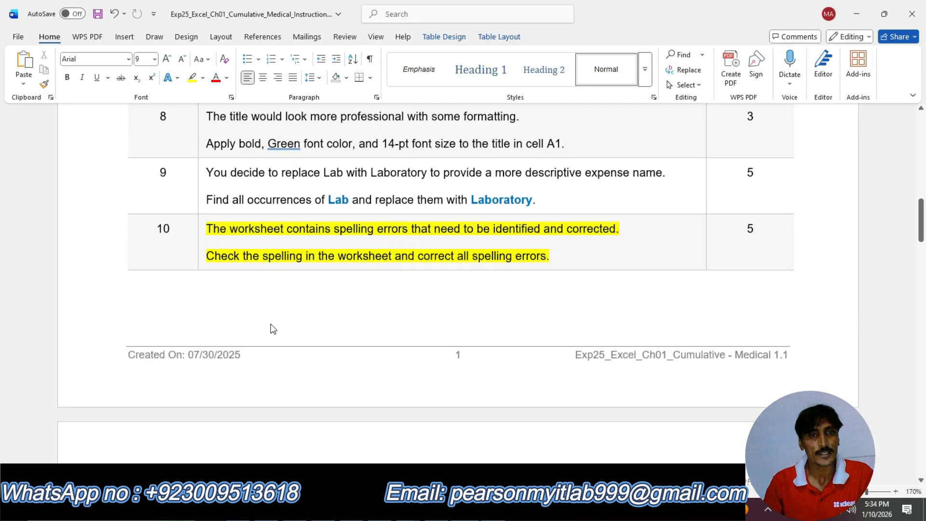
scroll(269, 334, down, 4)
scroll(288, 270, up, 4)
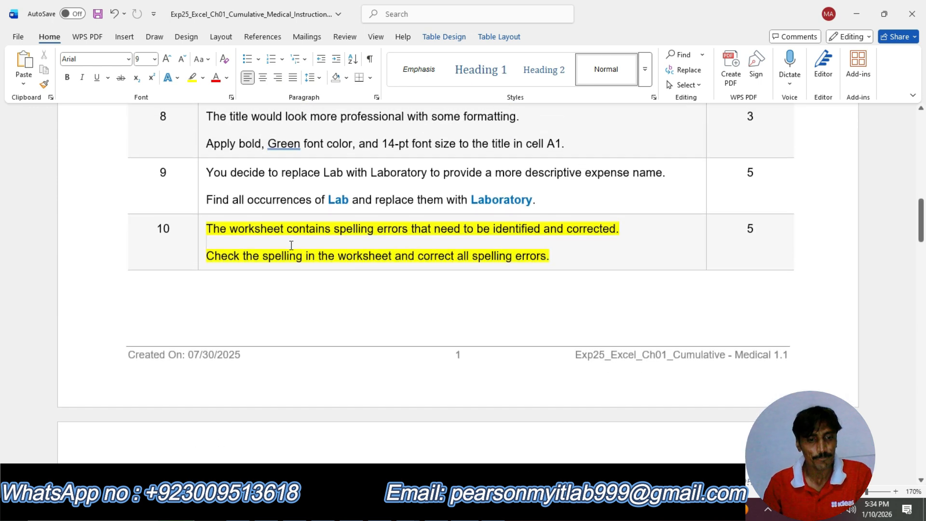
key(ctrl+z)
Highlight the step 11 instructions text in yellow to mark it as the current task.
scroll(306, 256, down, 7)
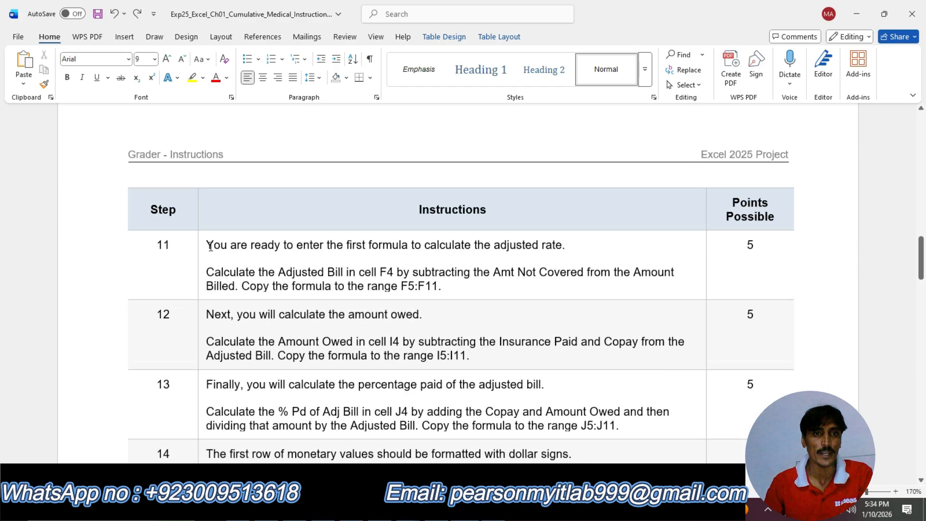
click(202, 245)
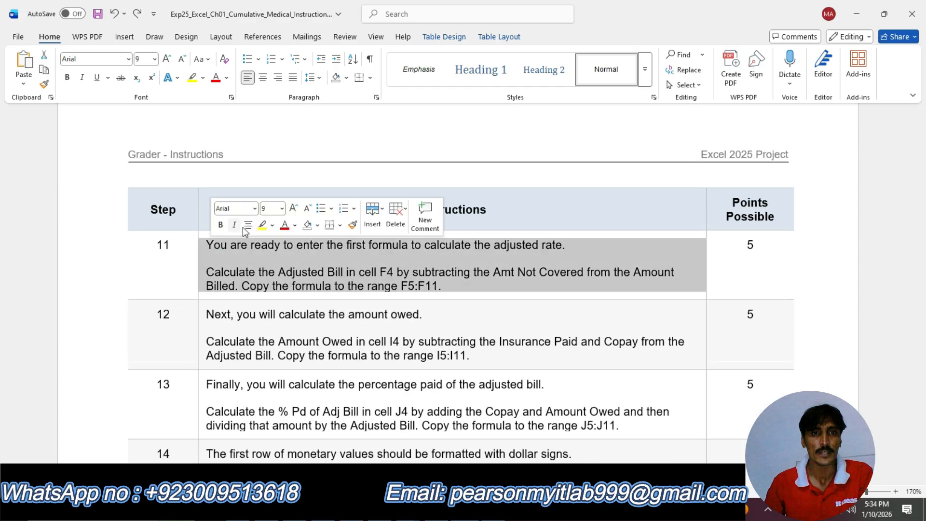
click(262, 225)
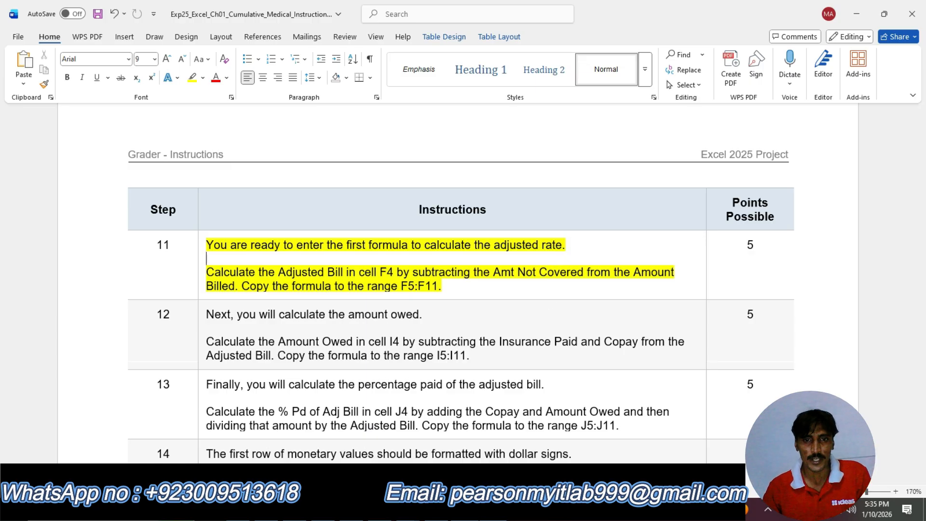
key(alt+Tab)
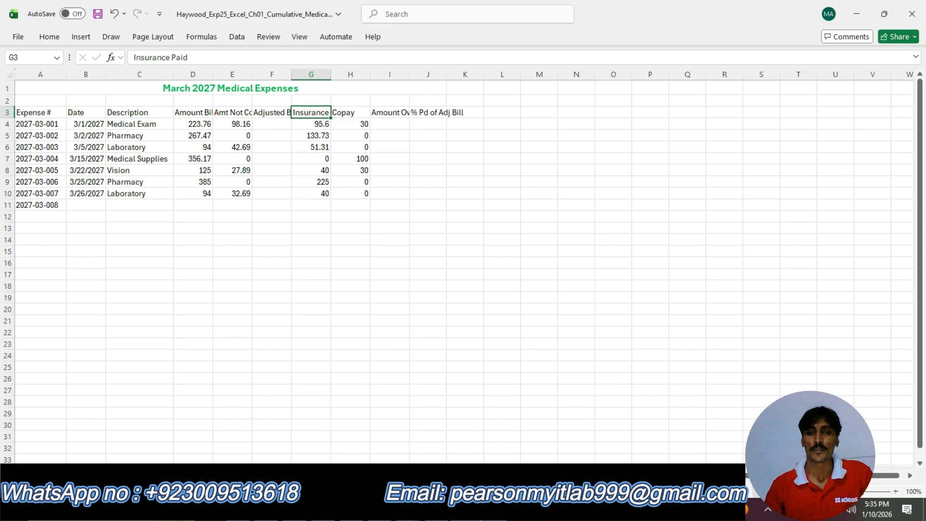
key(alt+Tab)
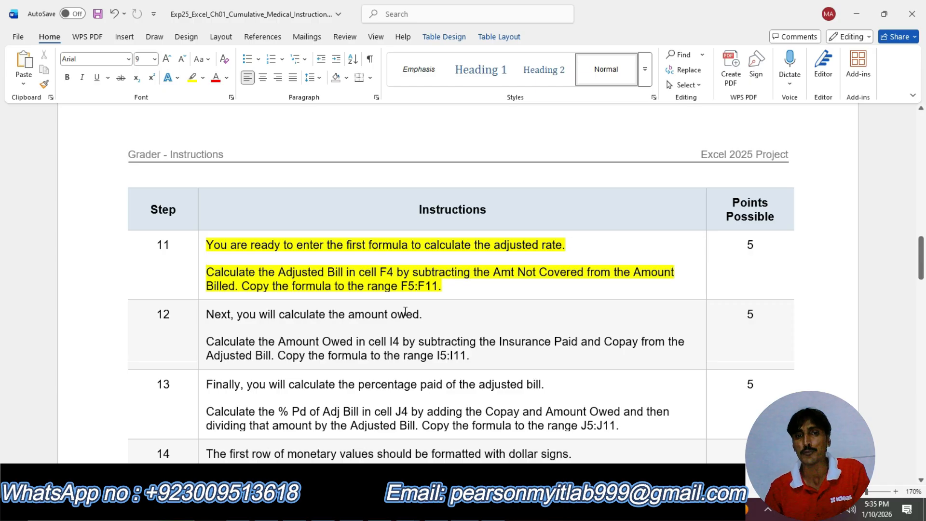
Compare the step 11 instructions with the Amount Billed and Amt Not Covered column headers in the worksheet.
key(alt+Tab)
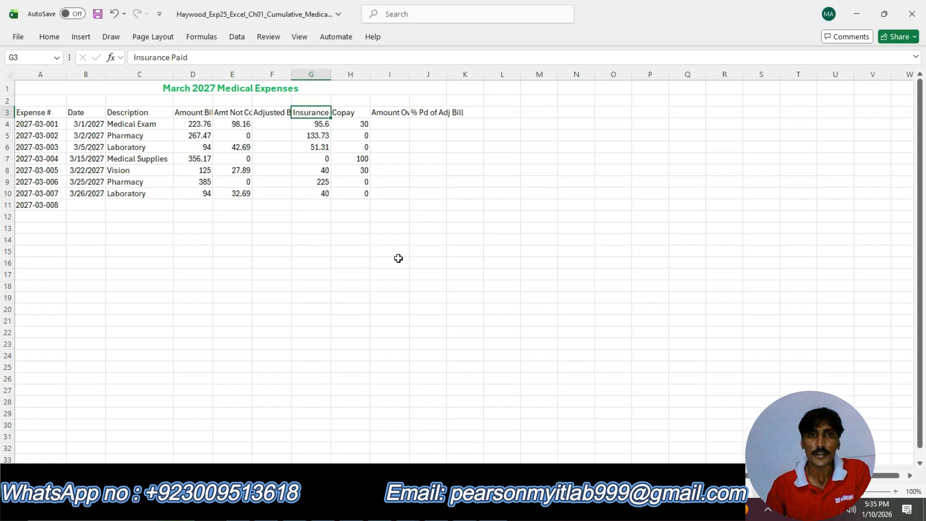
click(277, 125)
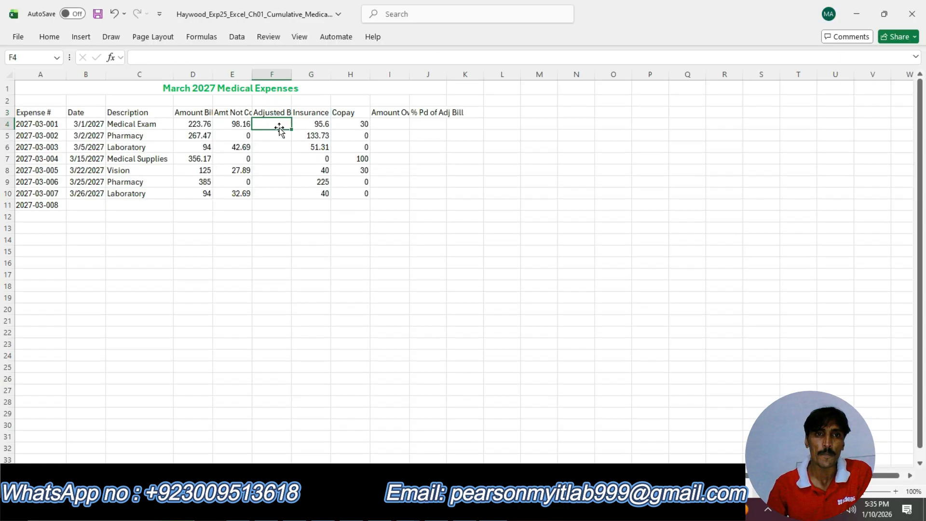
key(alt+Tab)
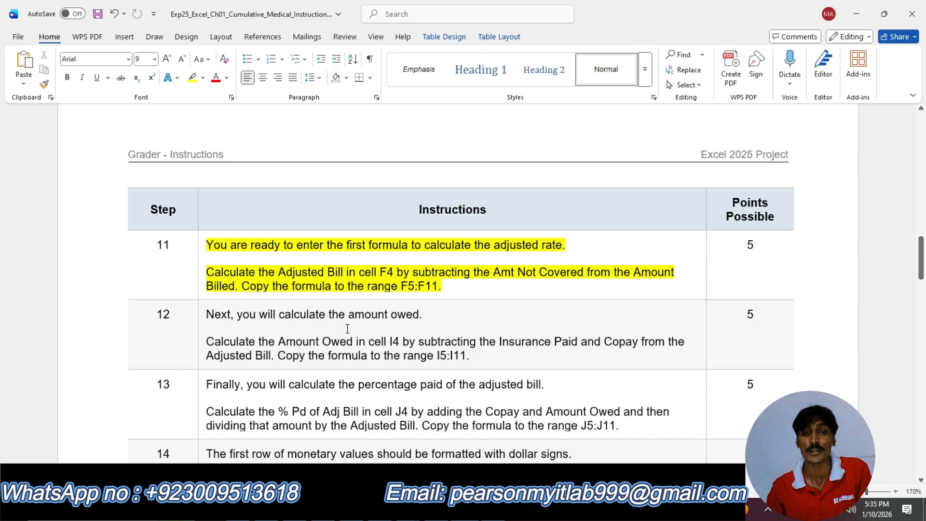
key(alt+Tab)
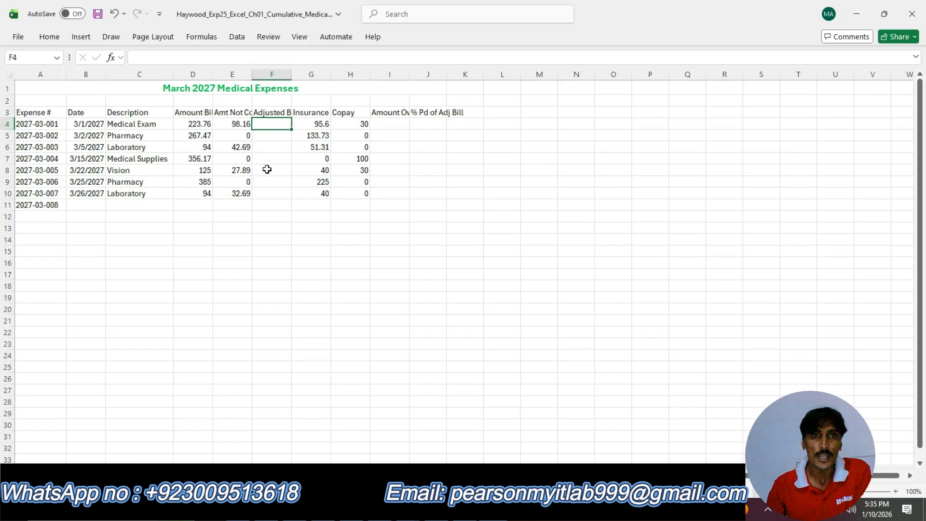
click(225, 115)
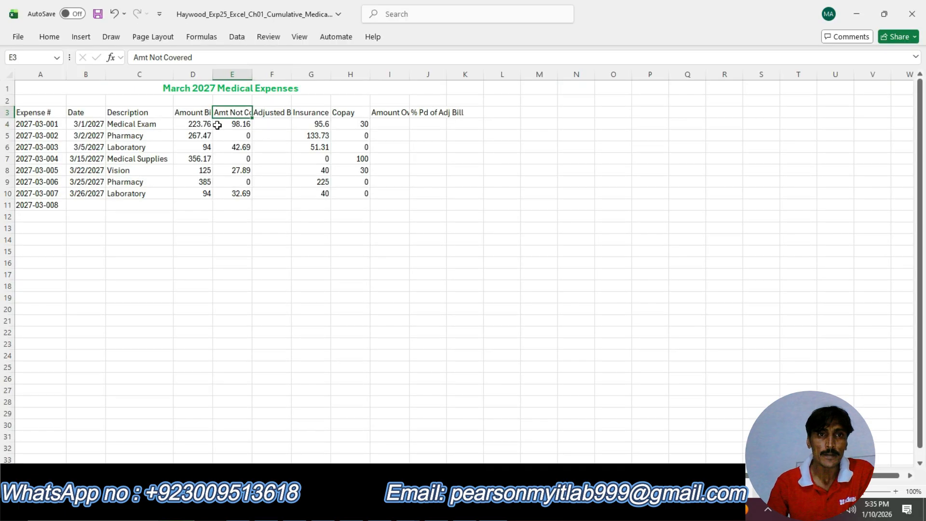
click(188, 115)
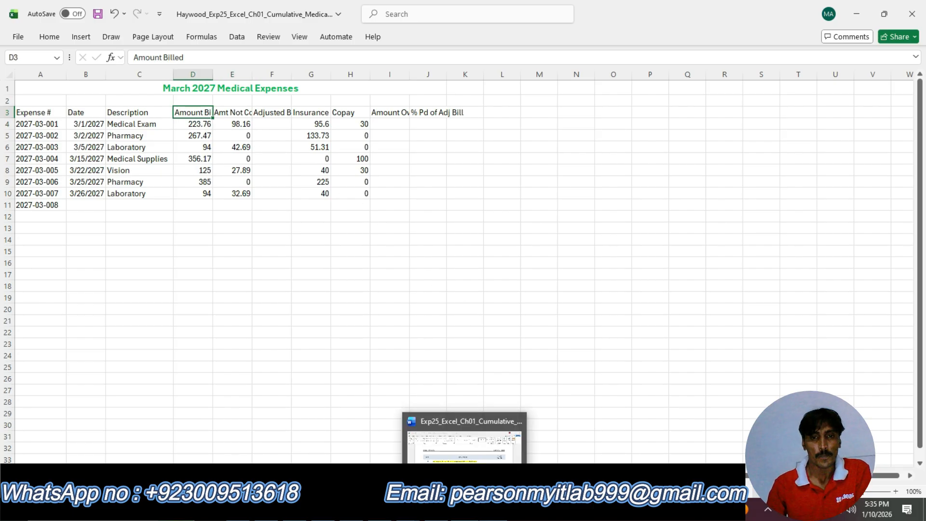
click(465, 436)
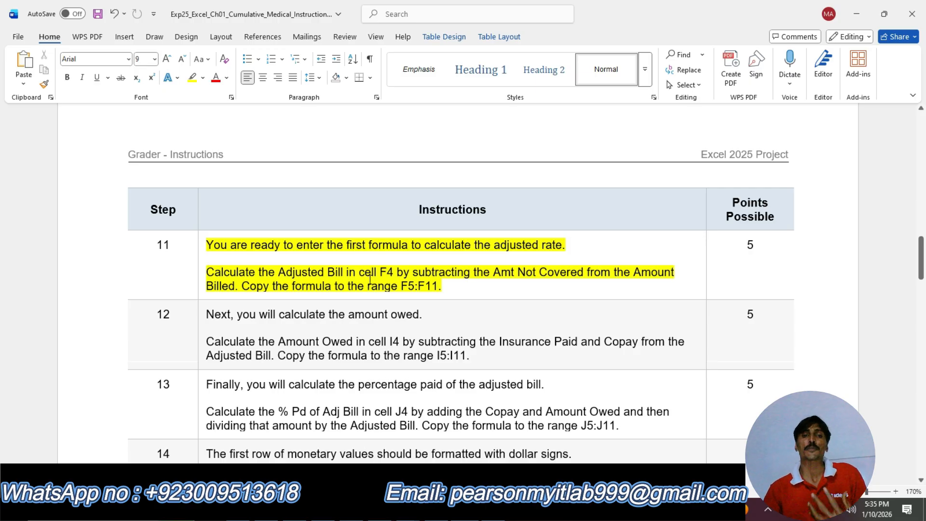
click(482, 509)
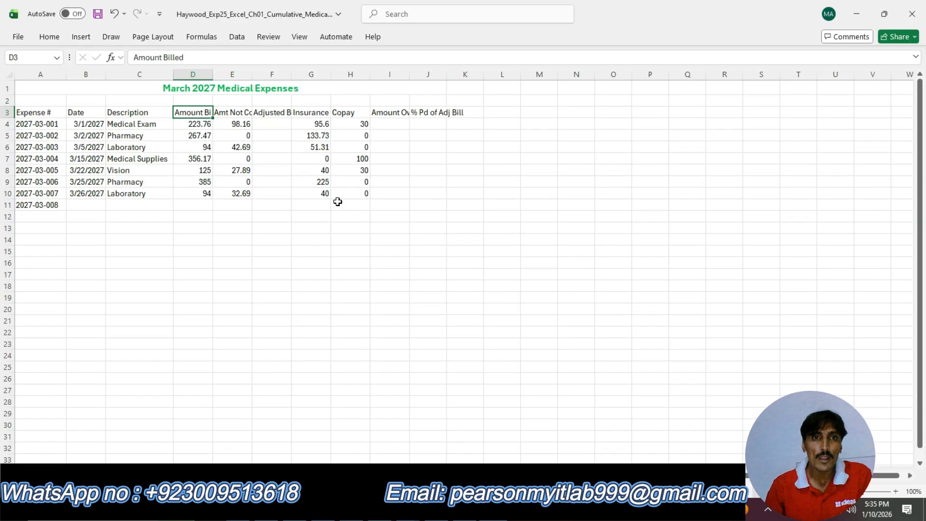
click(238, 116)
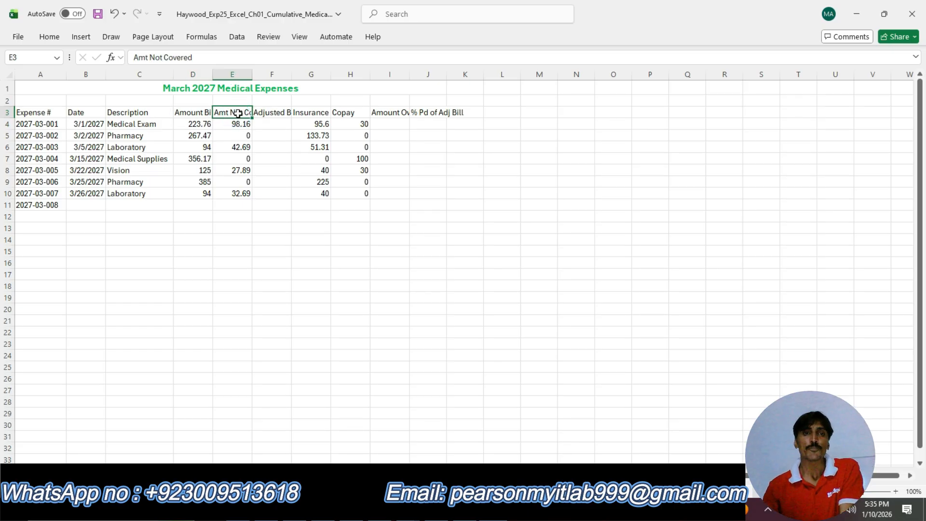
click(186, 112)
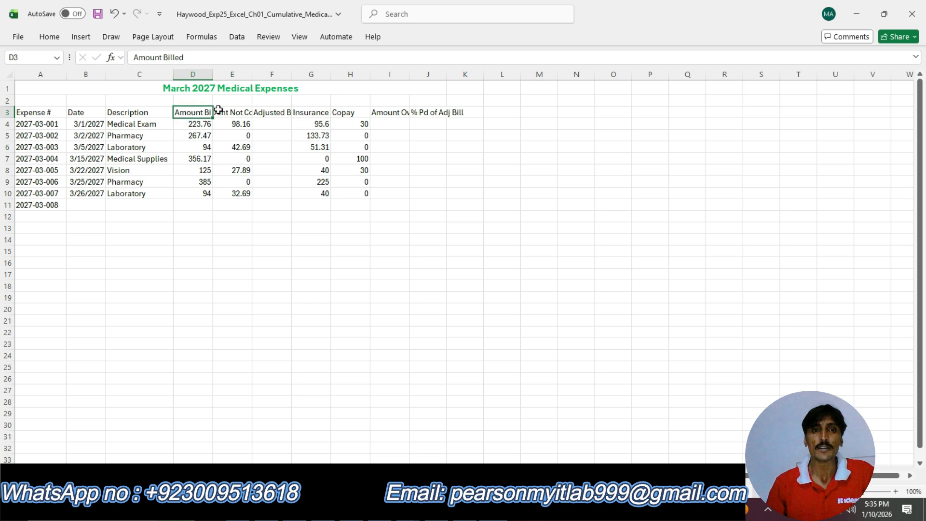
Enter the formula =E4-D4 in cell F4, accepting the suggested correction of the typo.
click(273, 123)
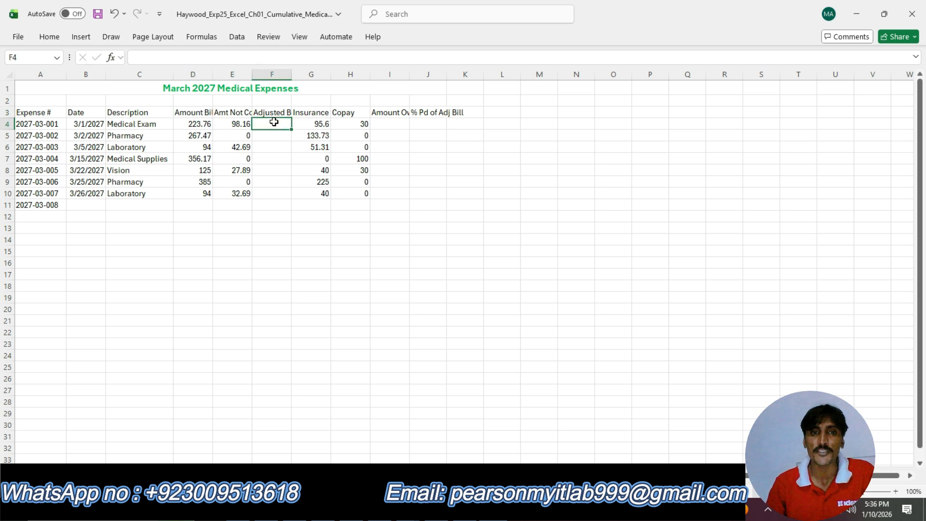
click(272, 123)
click(266, 123)
click(266, 124)
double_click(268, 124)
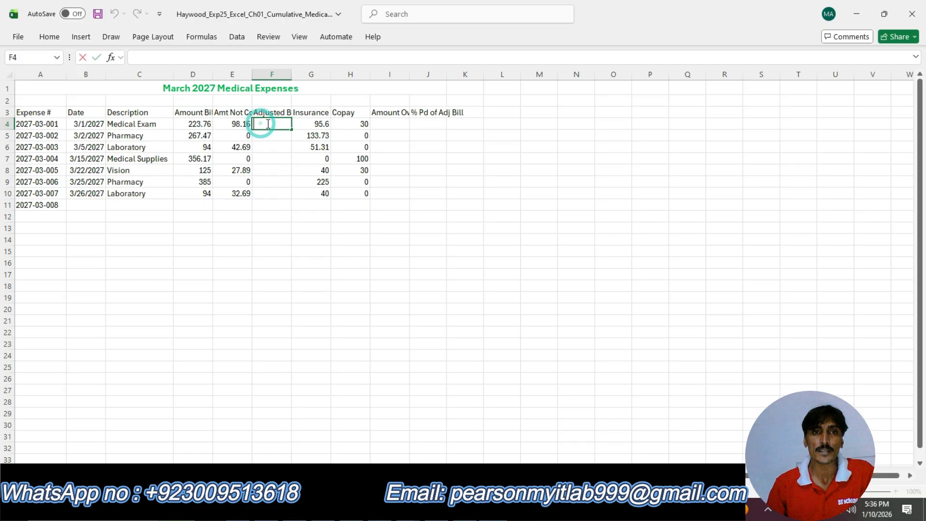
text(-)
text(=)
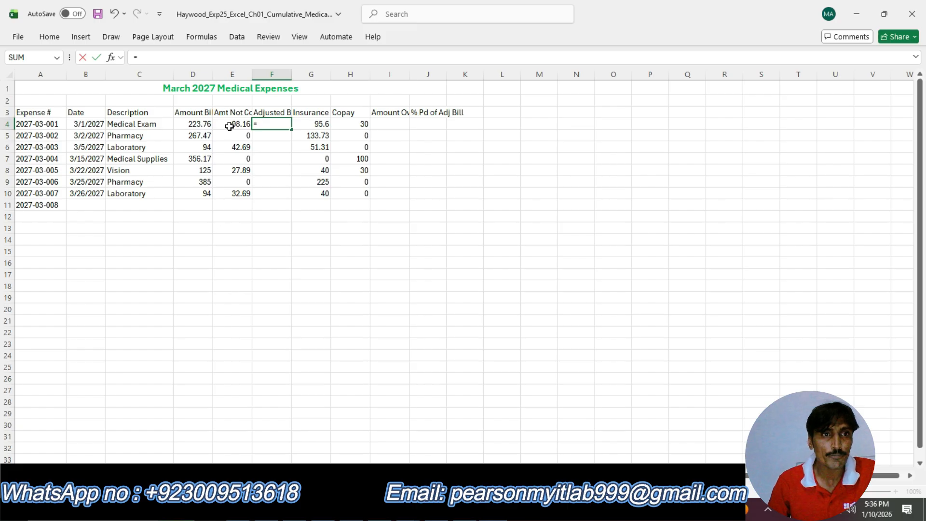
click(230, 127)
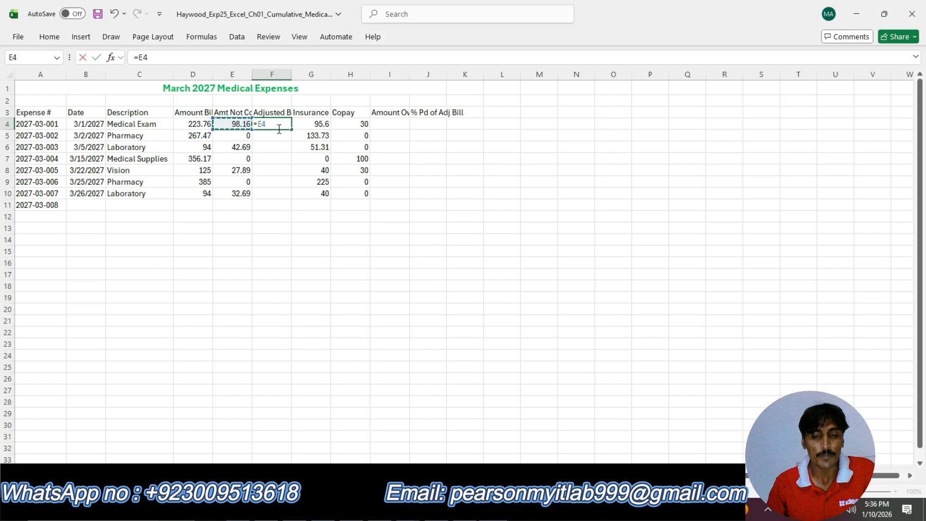
text(-)
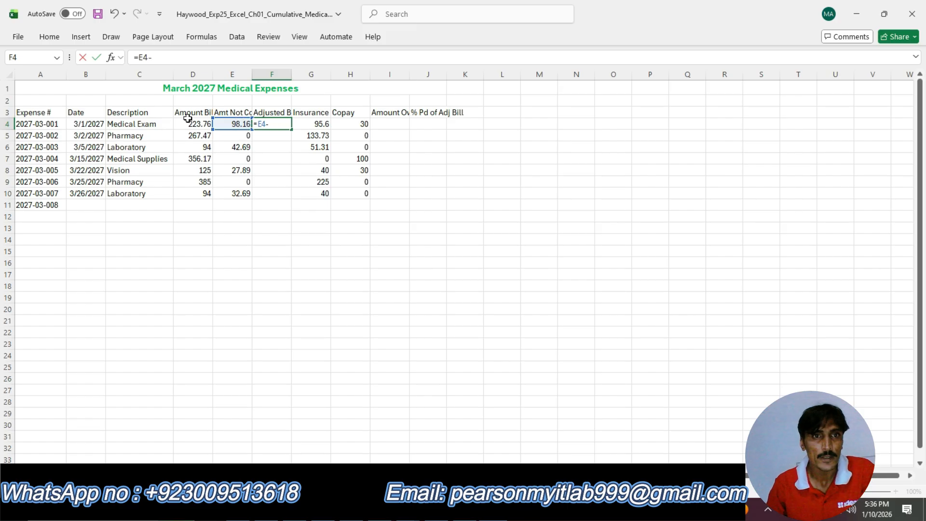
click(194, 125)
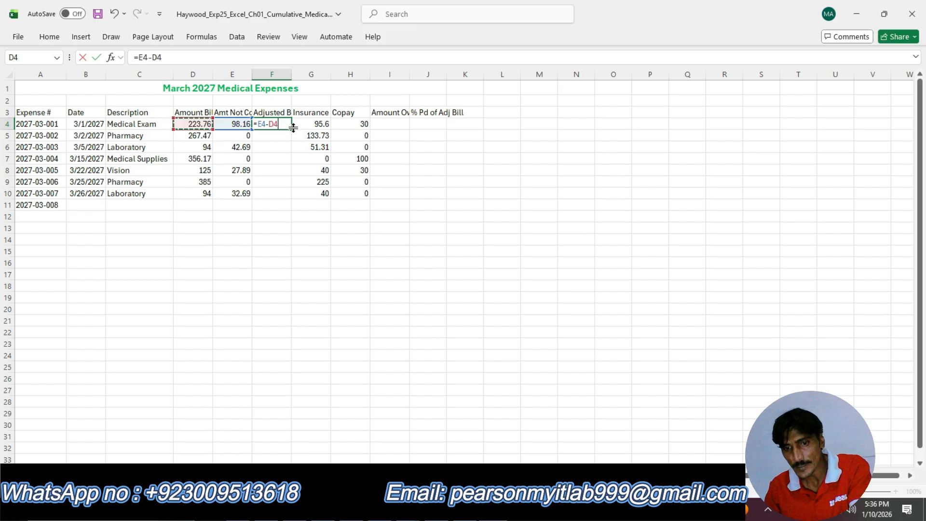
text())
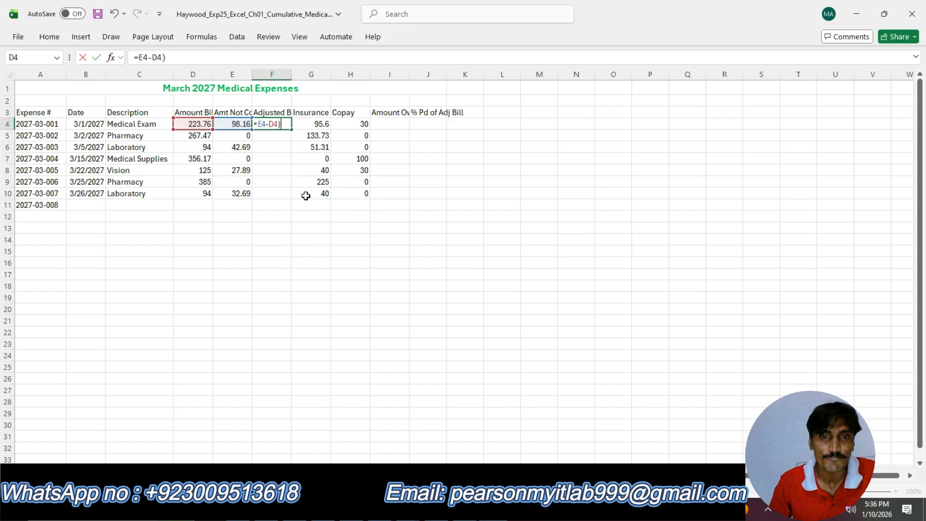
key(alt+Tab)
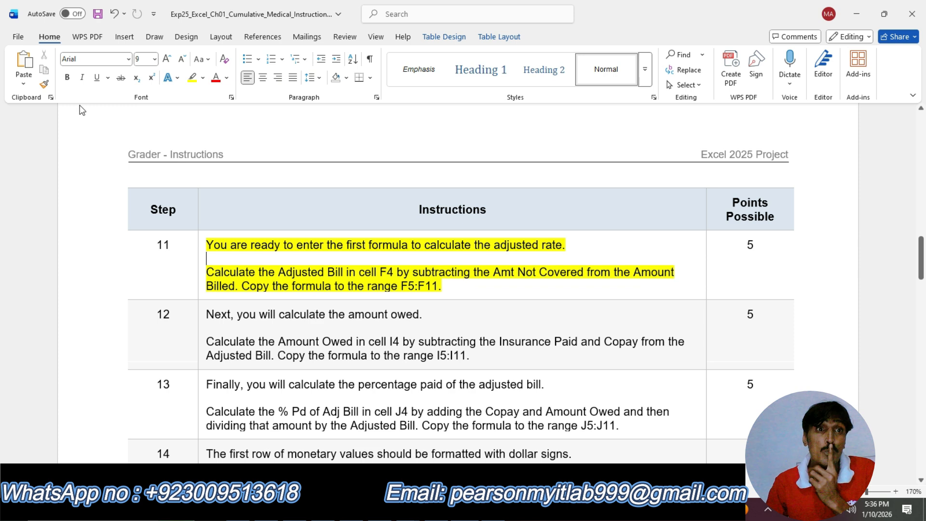
key(alt+Tab)
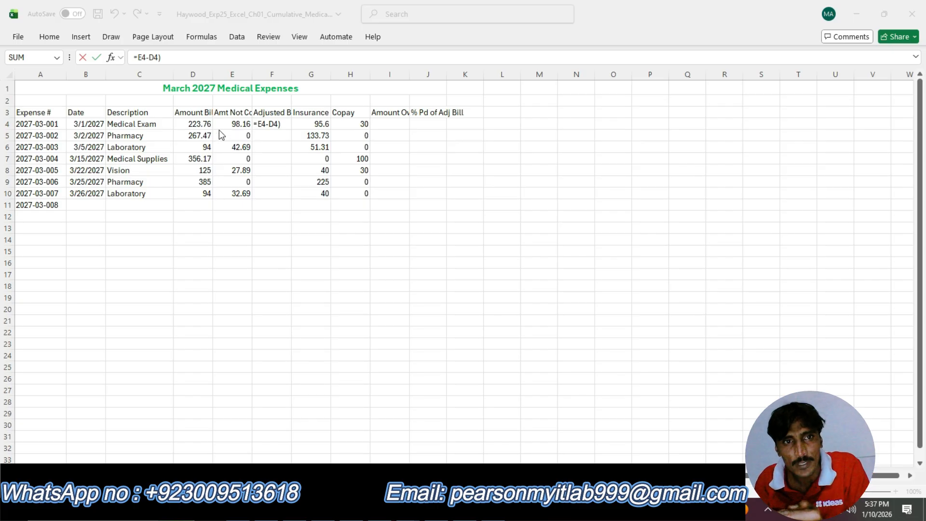
click(286, 127)
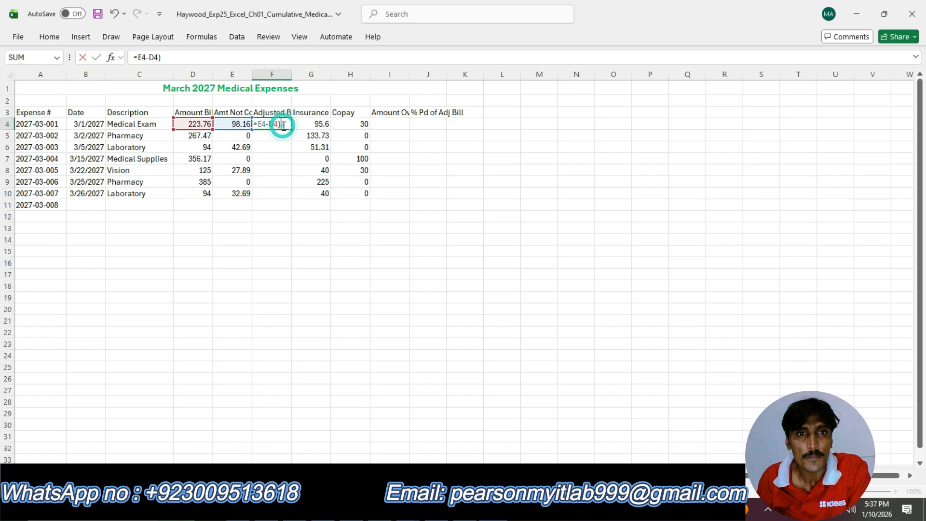
key(Return)
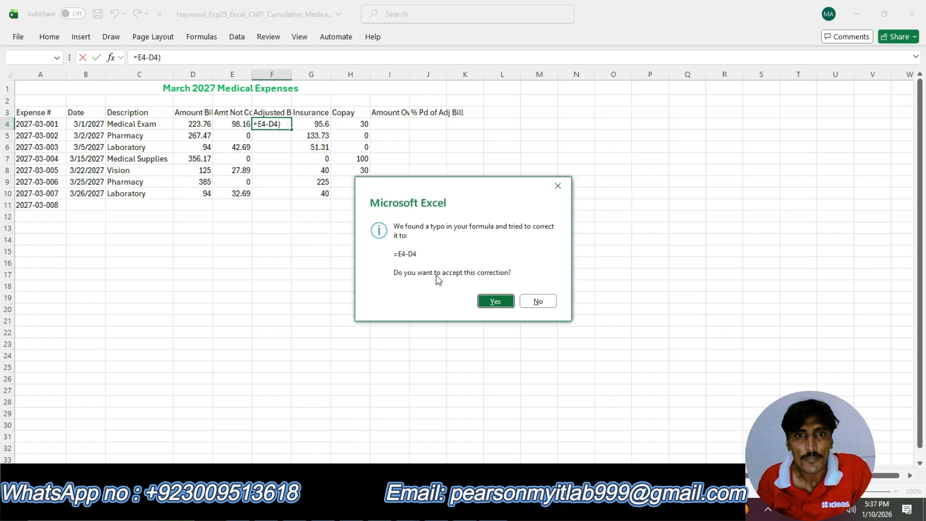
click(495, 301)
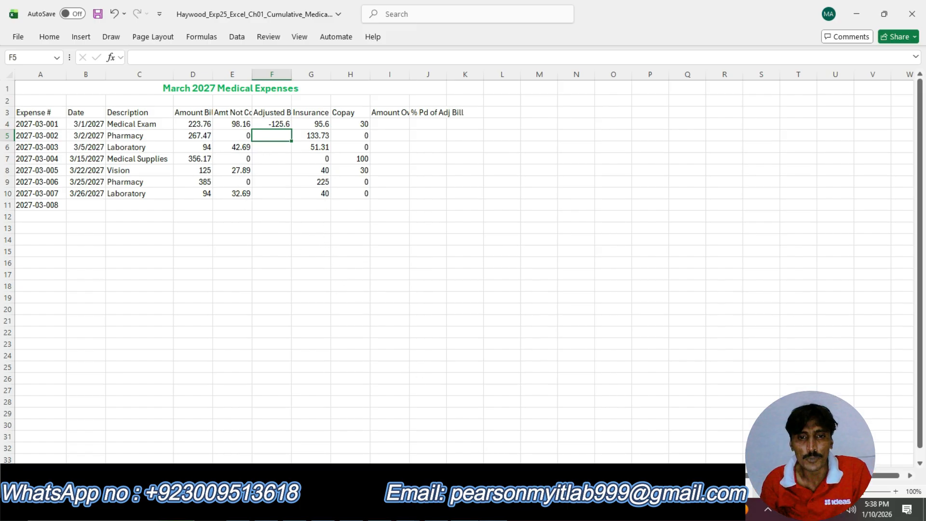
Rewrite the Adjusted Bill formula in F4 as =(D4-E4) and copy it down through F10.
click(471, 509)
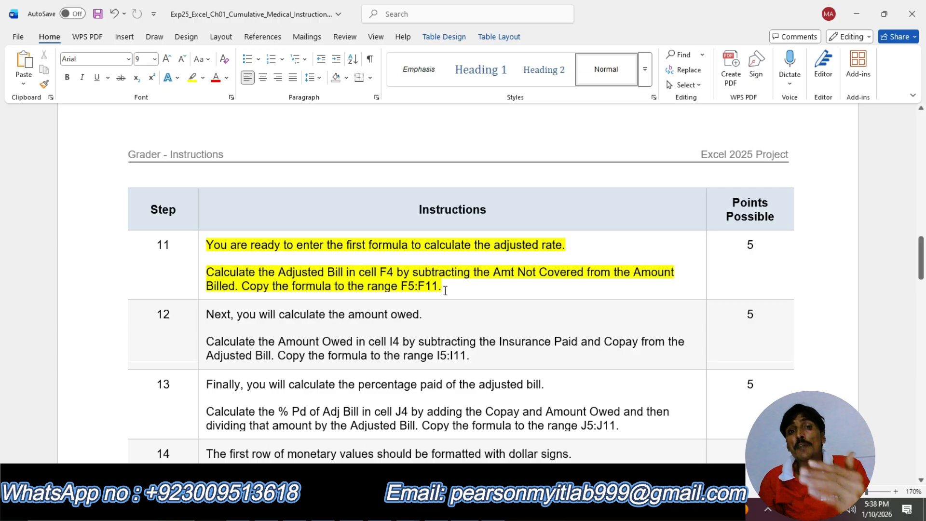
key(alt+Tab)
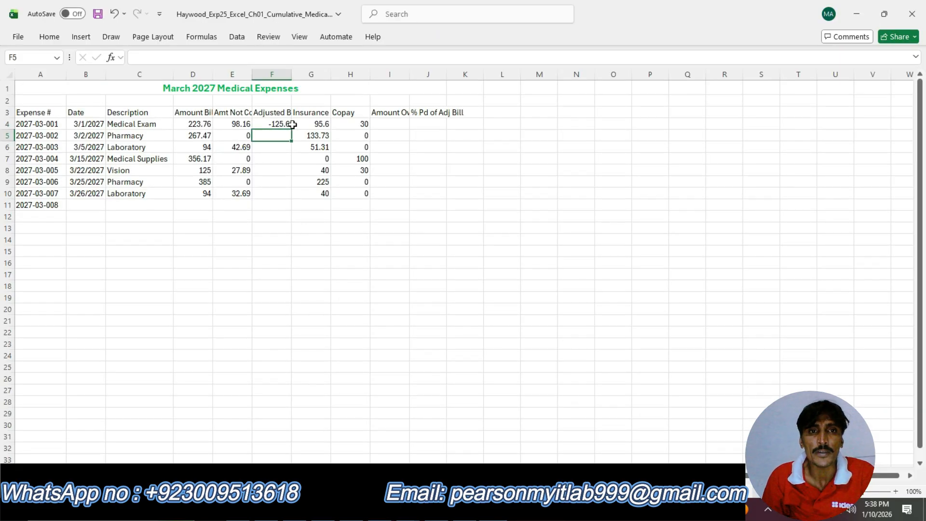
click(294, 124)
click(291, 125)
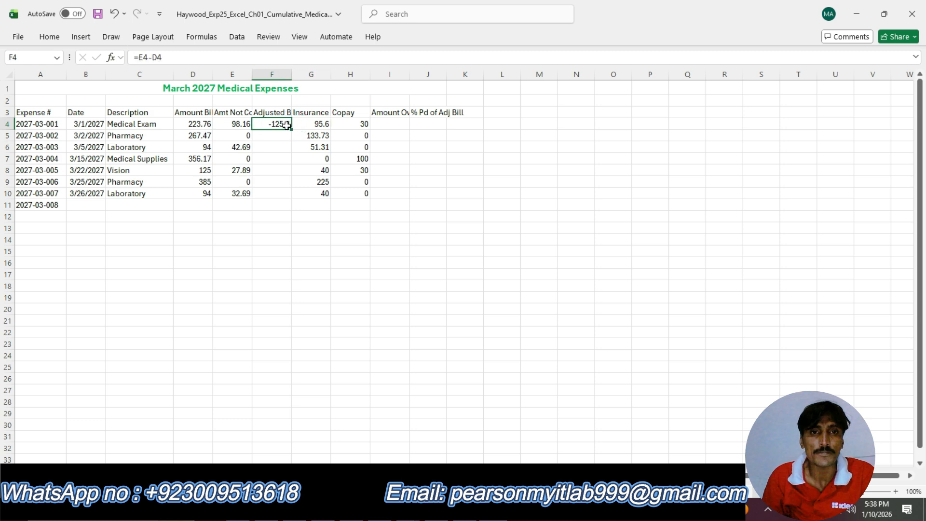
drag(287, 126, 285, 188)
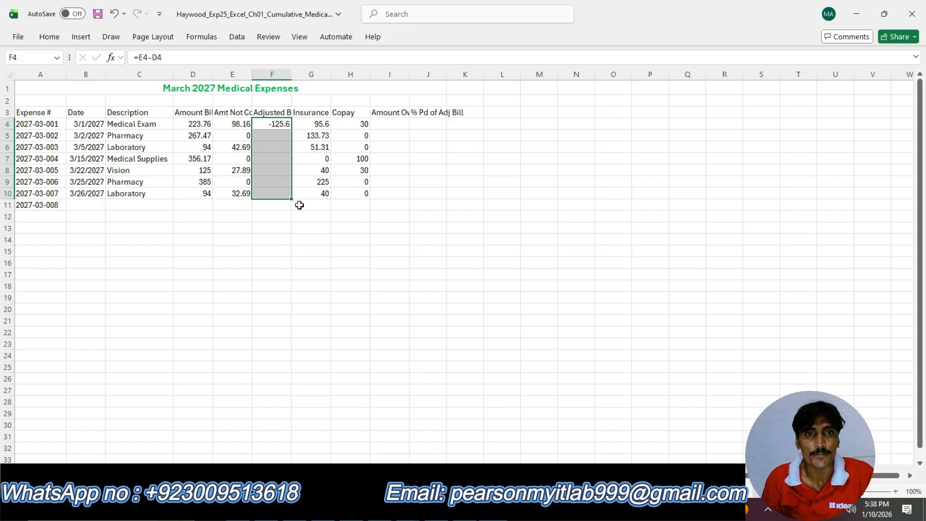
click(299, 205)
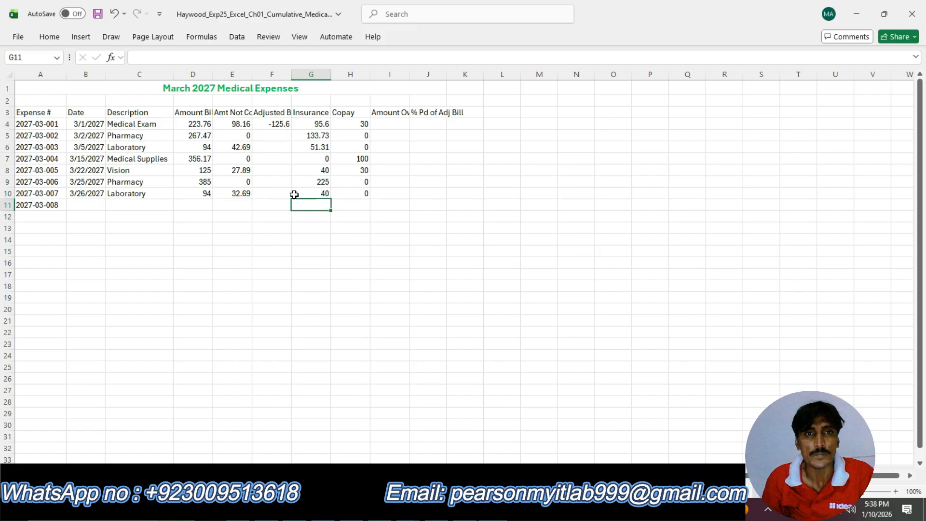
click(287, 122)
drag(286, 122, 279, 199)
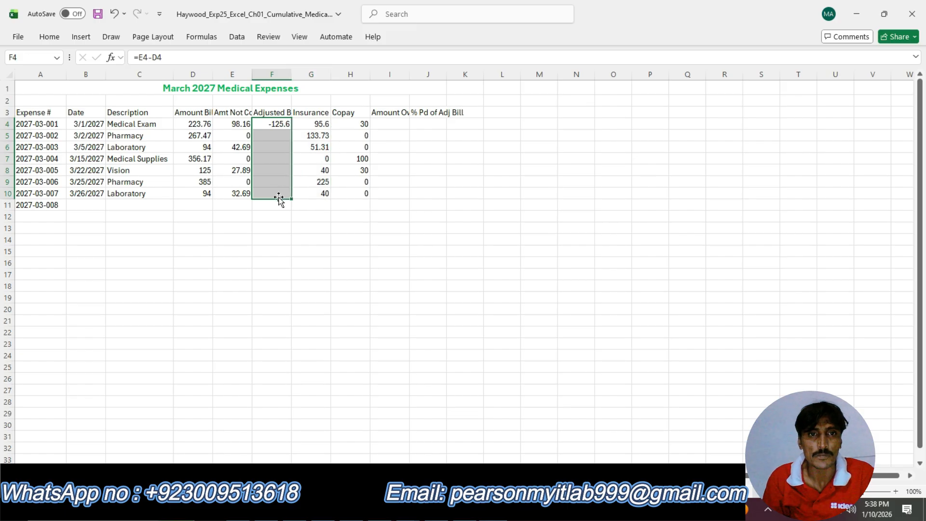
click(283, 124)
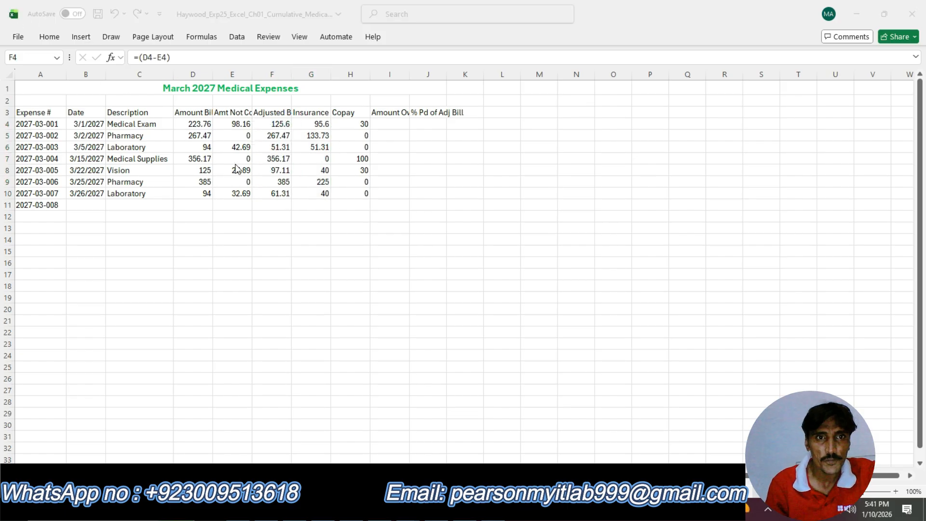
click(331, 194)
click(327, 193)
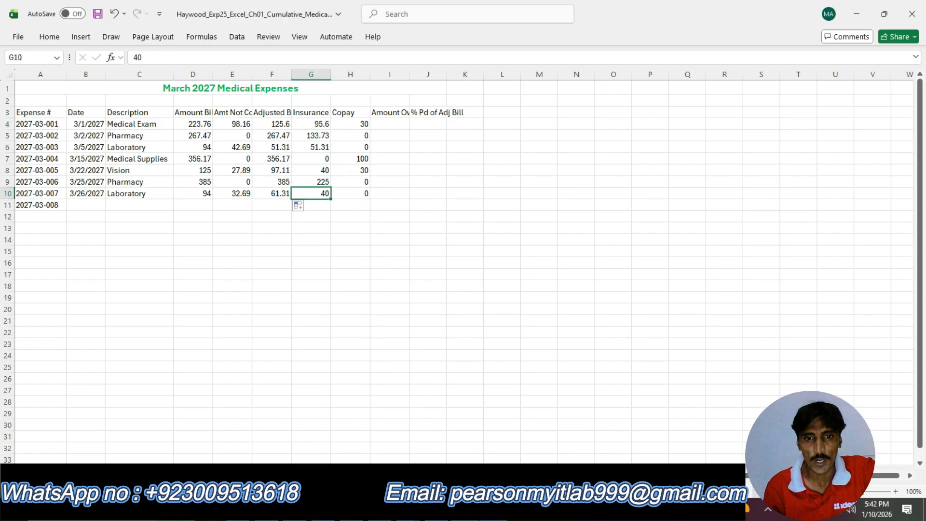
Undo the step 11 highlight in the instructions document and review the step 12 instructions text.
key(alt+Tab)
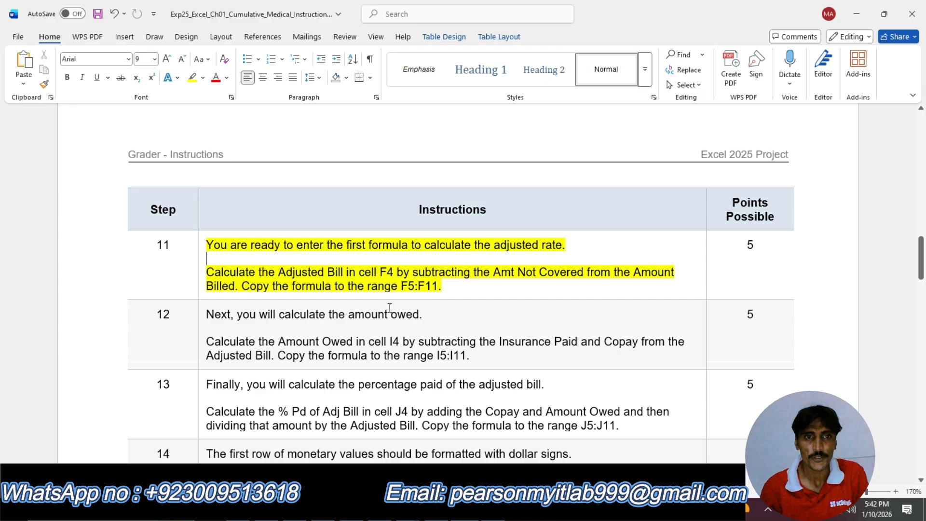
scroll(342, 321, down, 1)
click(230, 284)
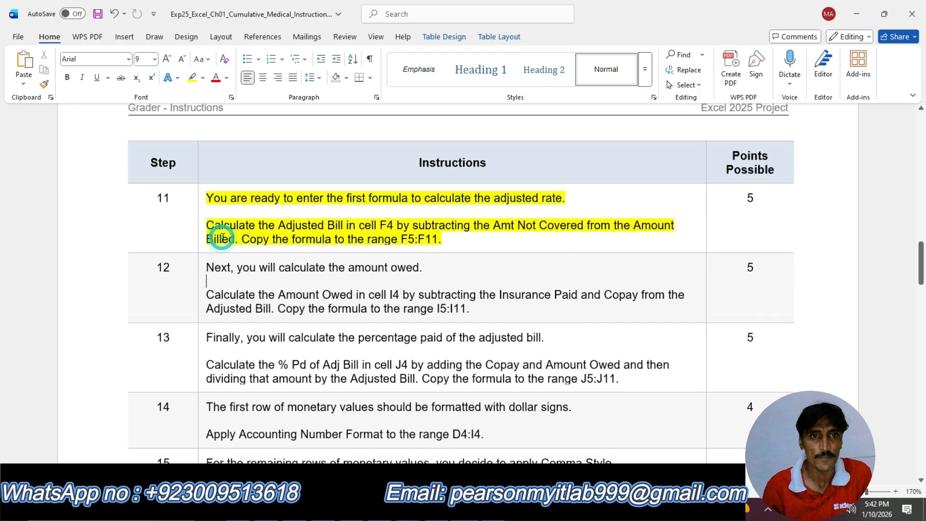
key(ctrl+z)
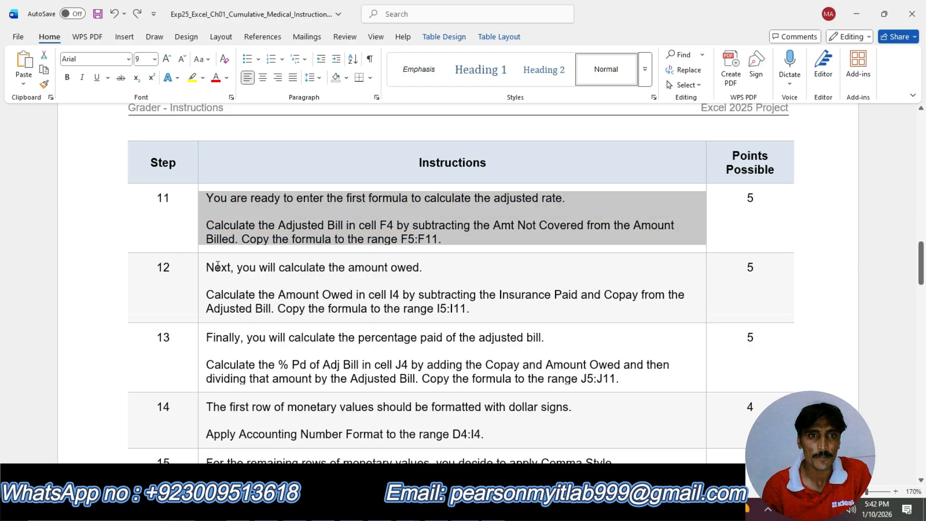
drag(208, 266, 475, 308)
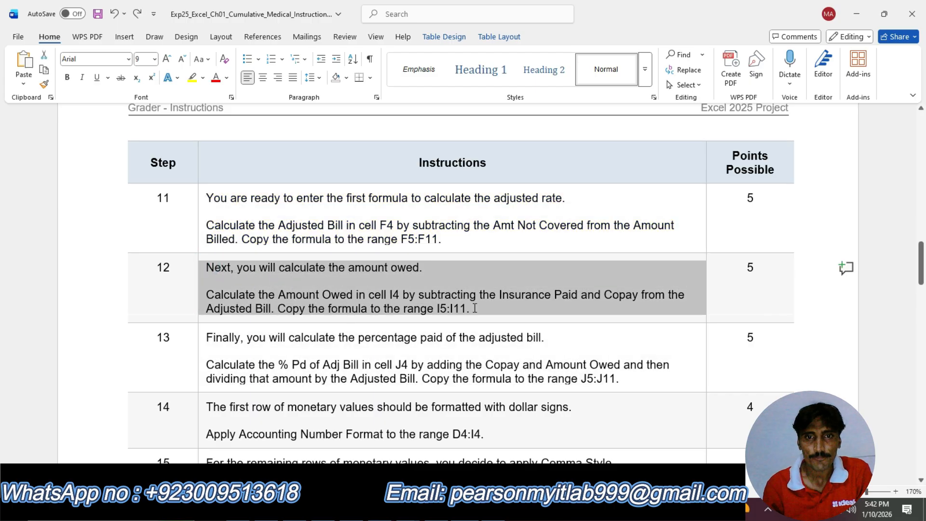
click(481, 297)
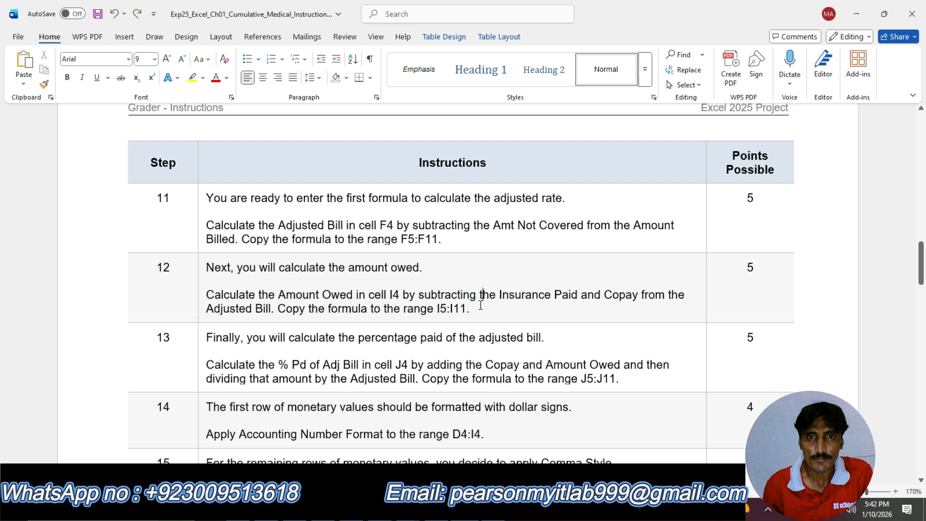
Highlight the step 12 instructions in yellow.
click(201, 275)
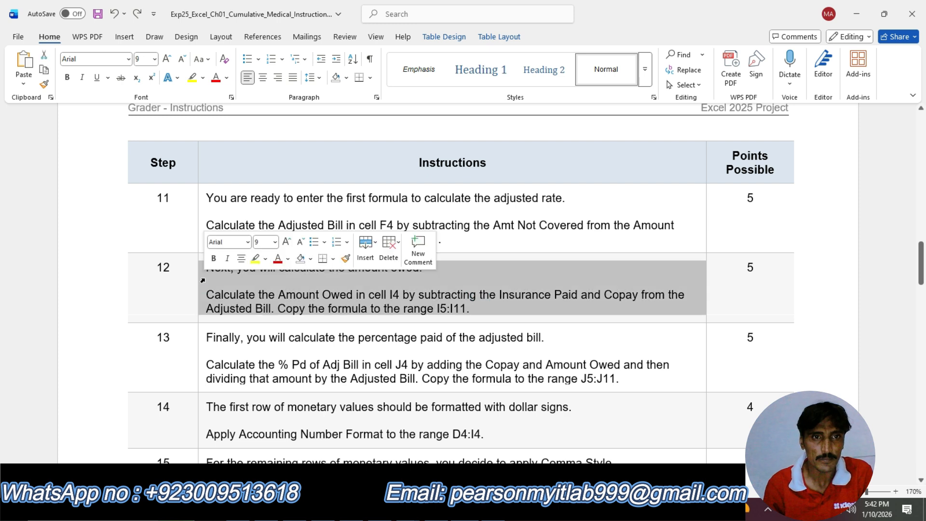
click(257, 259)
click(240, 301)
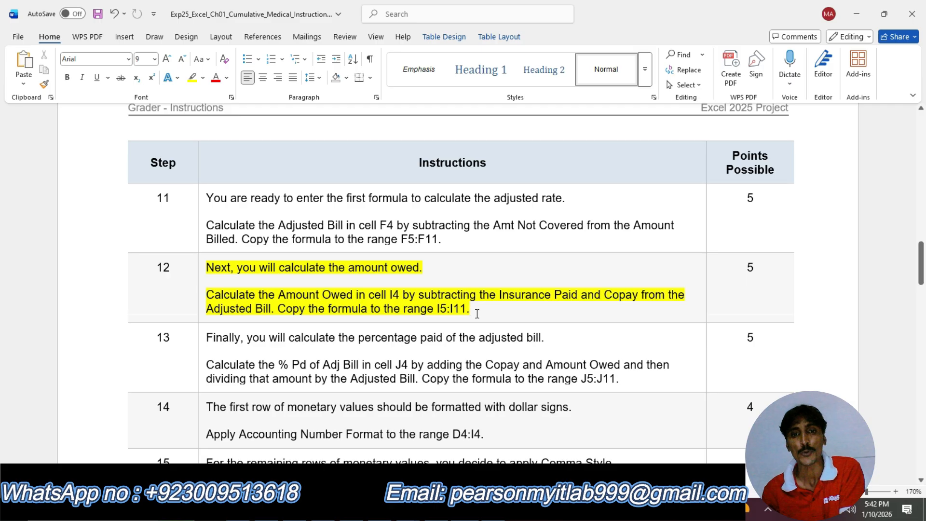
Switch to the workbook and review the row 4 Adjusted Bill, Insurance Paid and Copay cells.
click(15, 19)
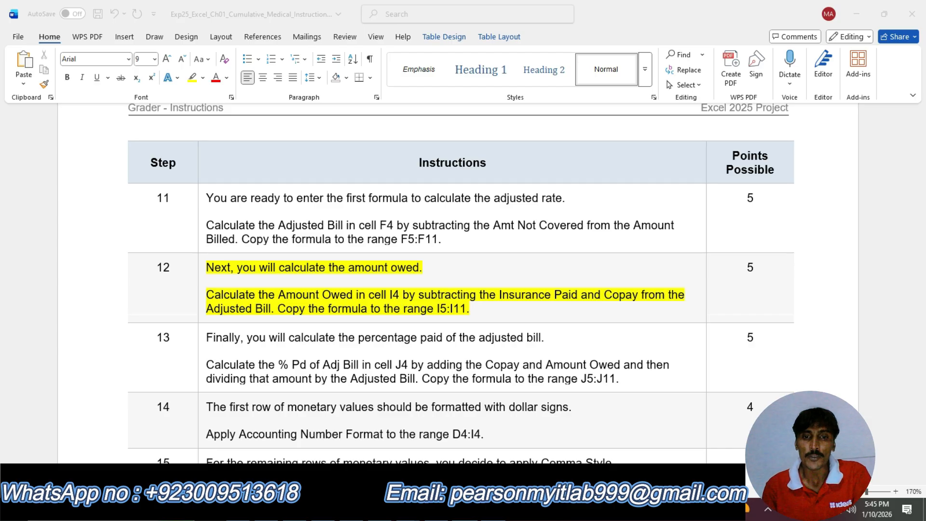
click(491, 509)
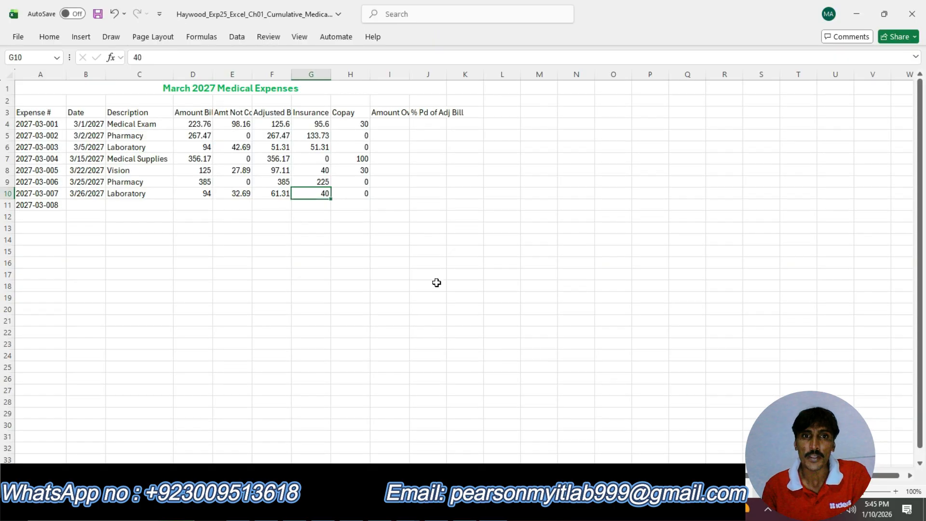
click(394, 125)
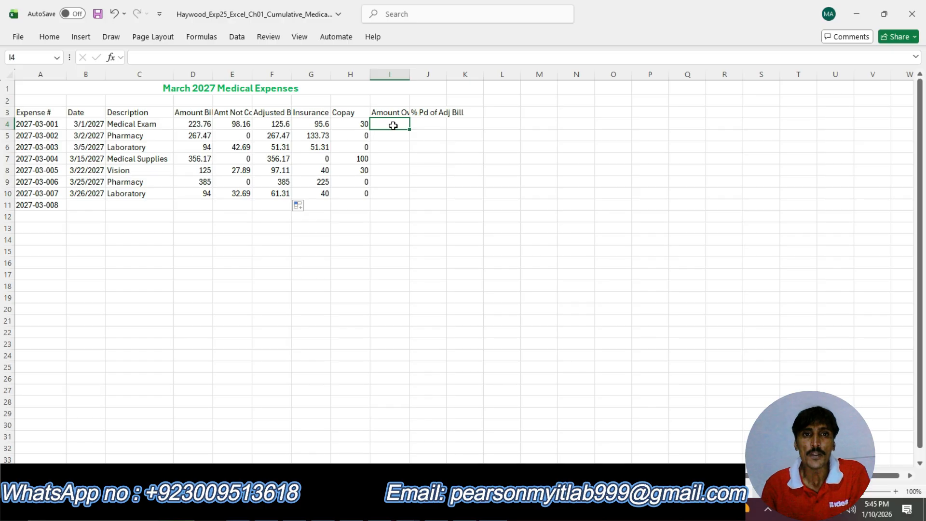
click(310, 124)
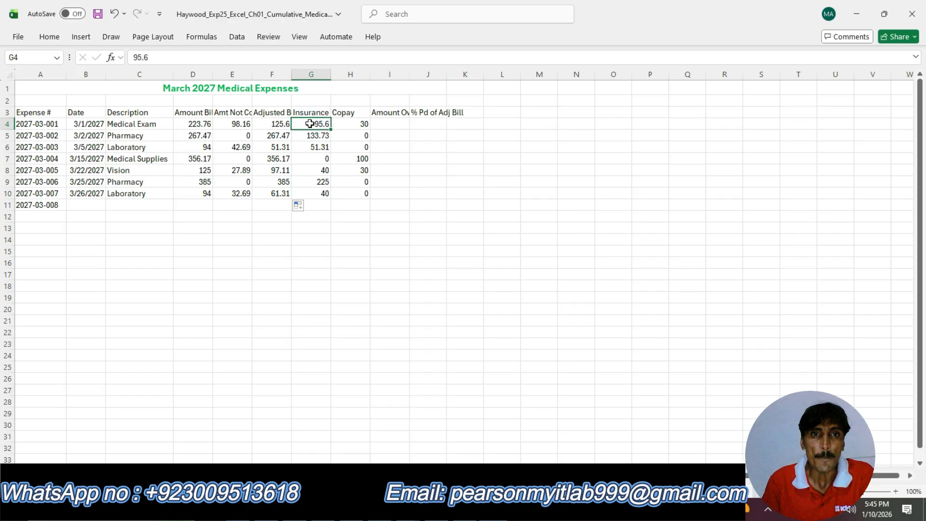
click(348, 122)
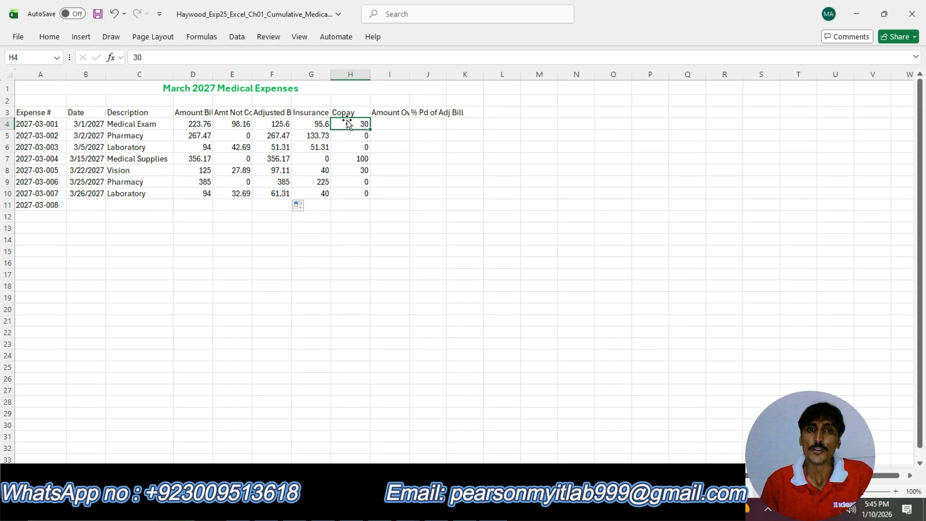
click(388, 125)
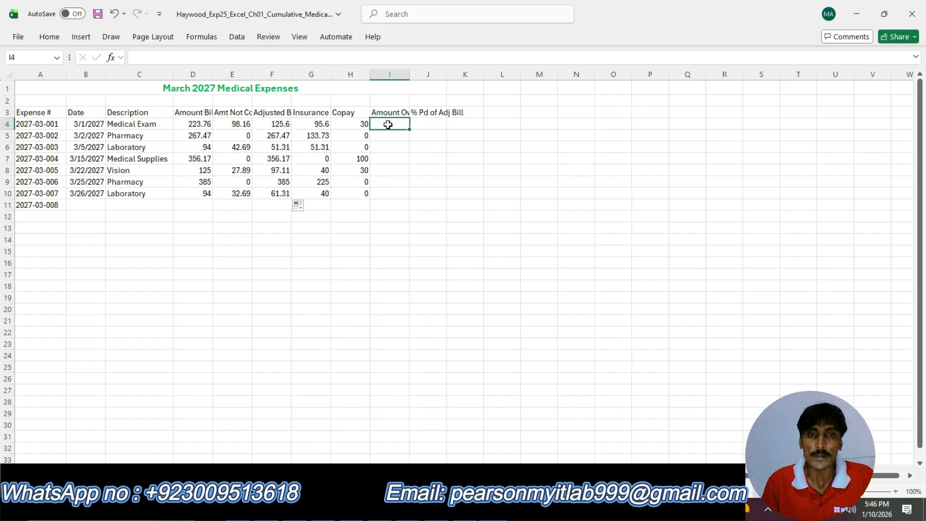
Try to build the Amount Owed formula in I4 from the Adjusted Bill, Insurance Paid and Copay cells.
text(=)
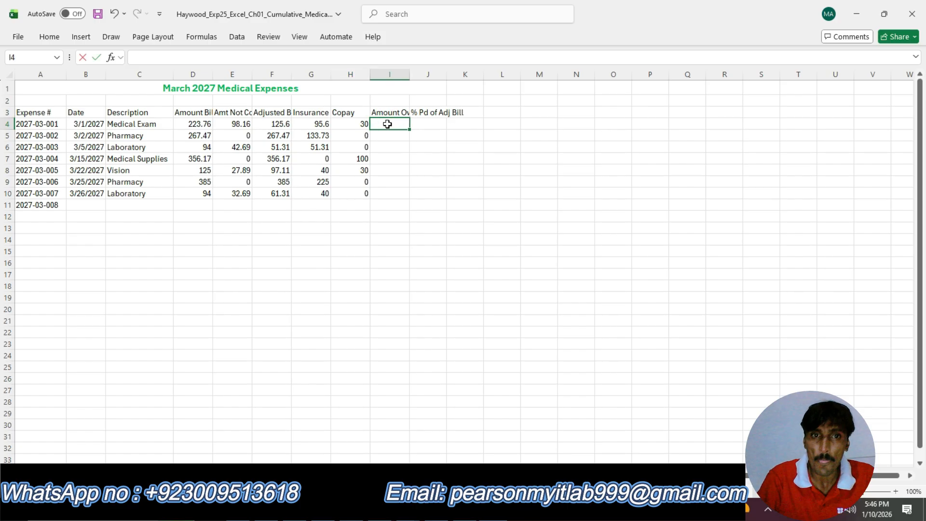
text(()
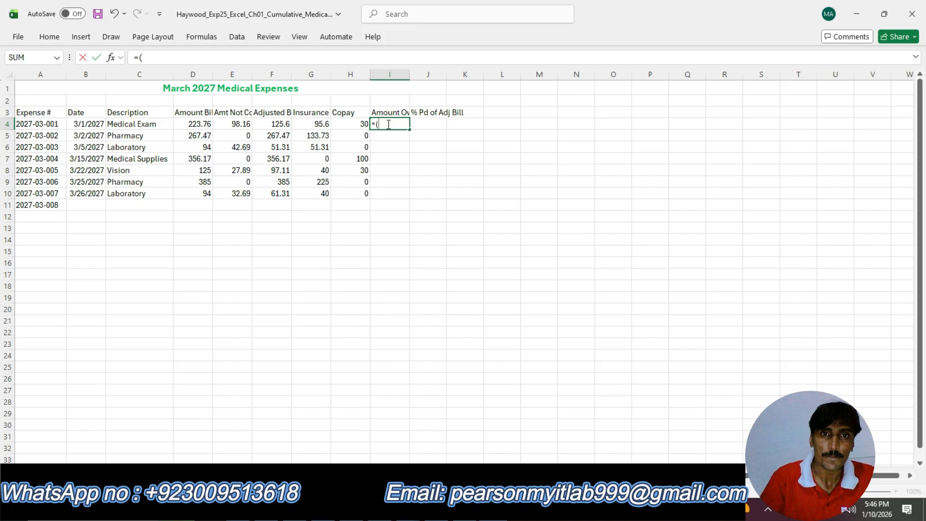
click(318, 125)
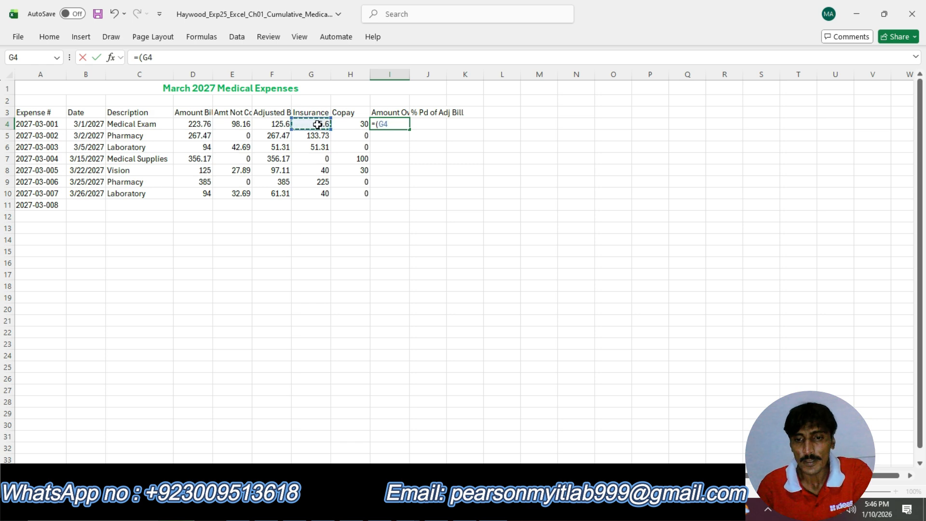
text(-)
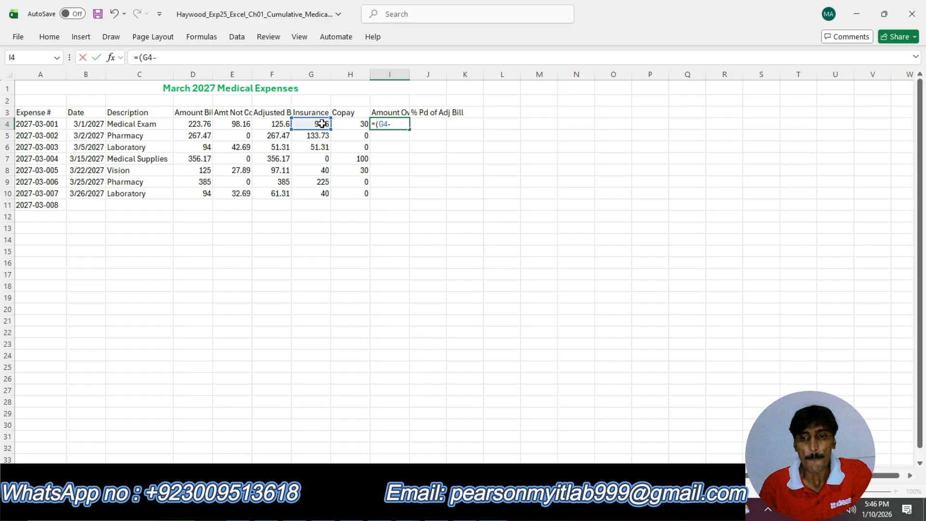
key(BackSpace)
click(272, 124)
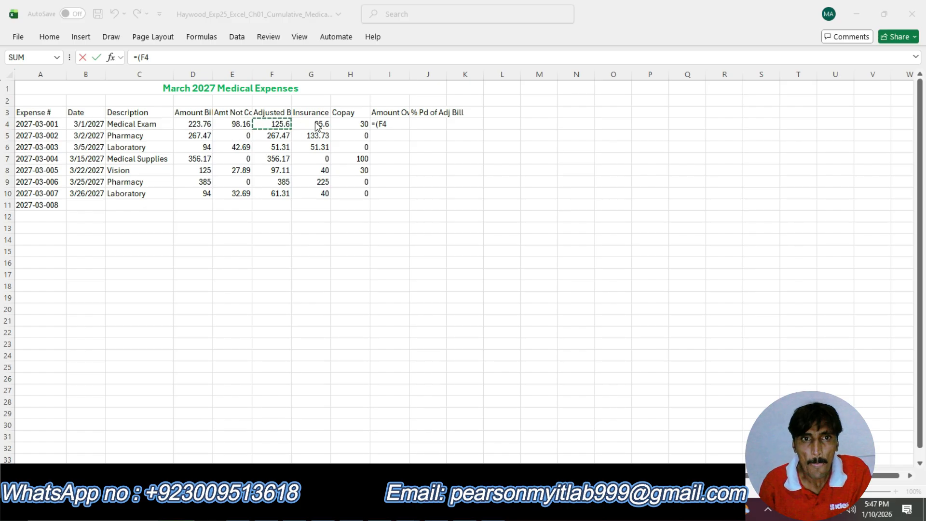
click(396, 124)
text(=(F4)
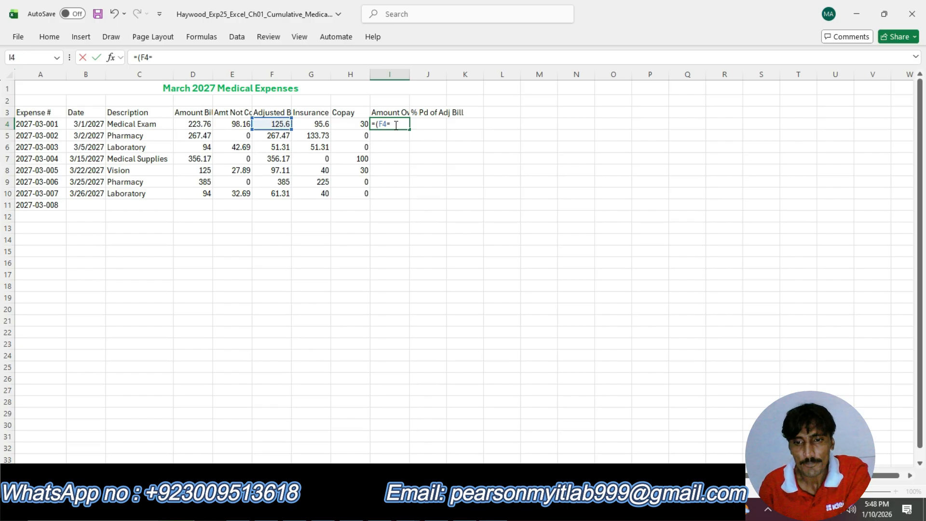
text(-)
click(318, 124)
text(-)
click(360, 126)
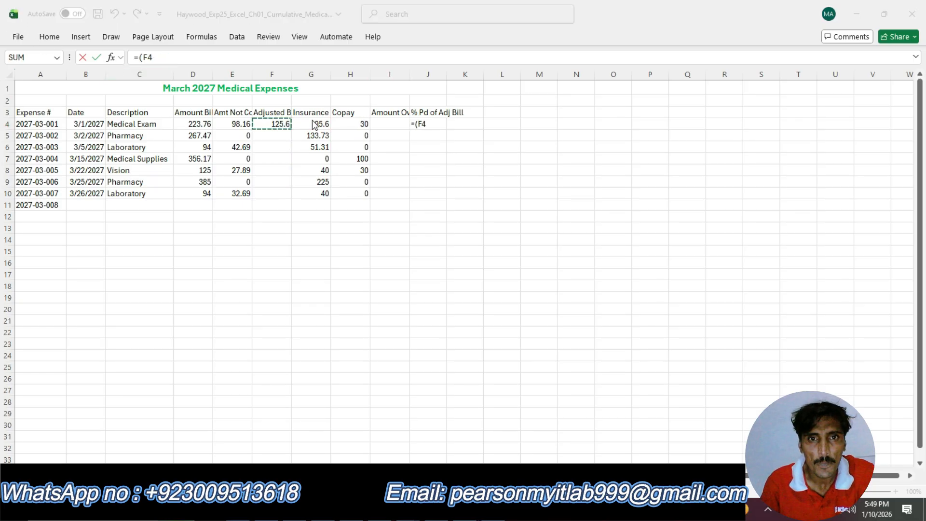
Try entering =(F4-G4-H5) in J4, accept the typo correction, then clear J4 and reselect I4.
click(318, 120)
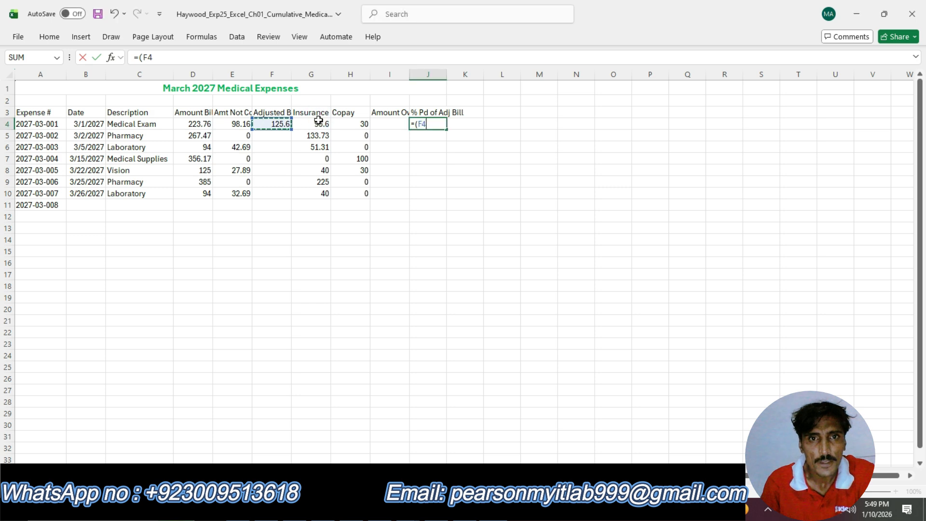
click(322, 124)
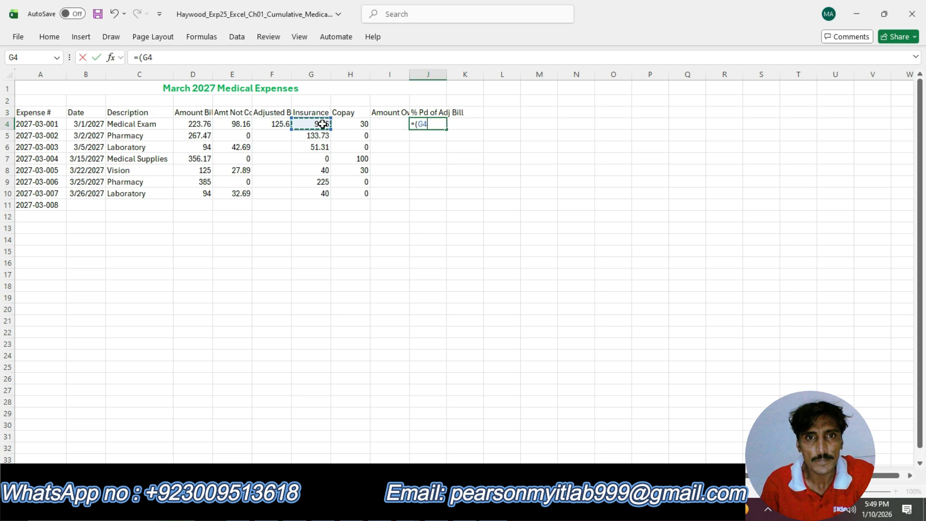
click(276, 124)
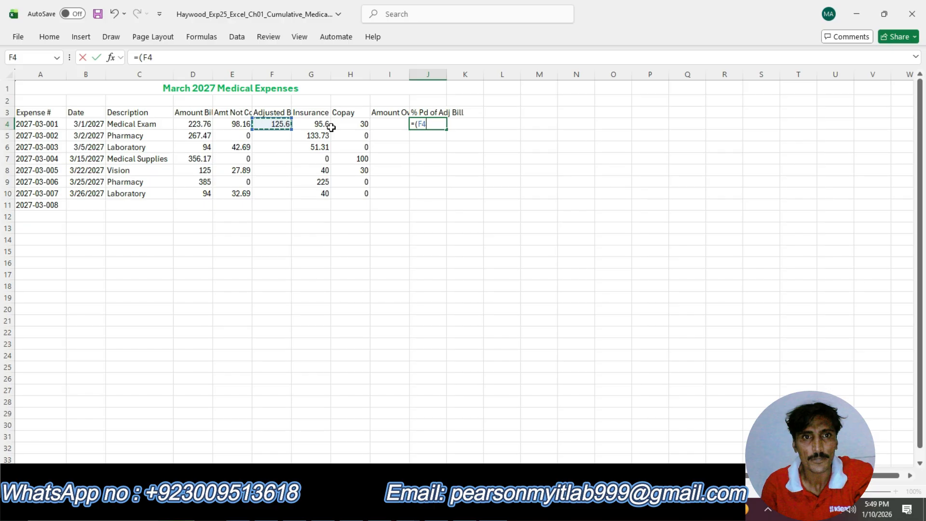
text(--)
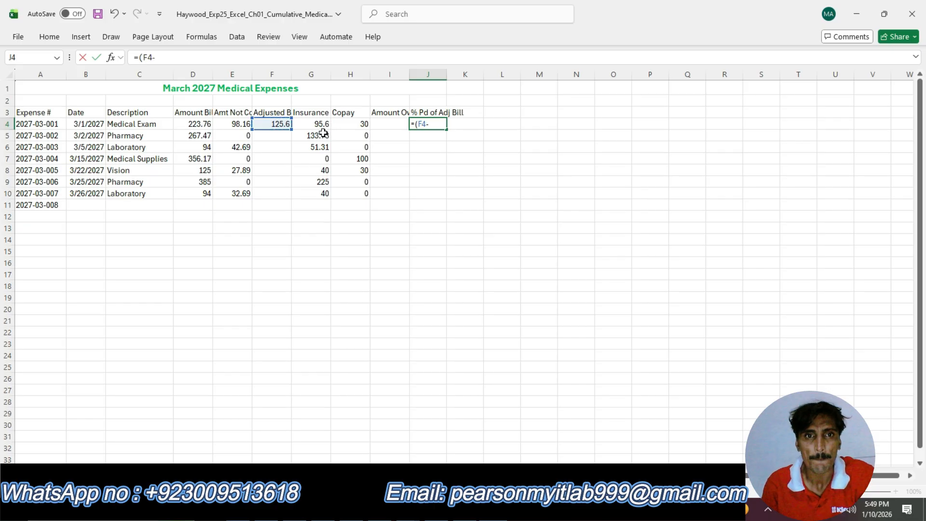
click(318, 125)
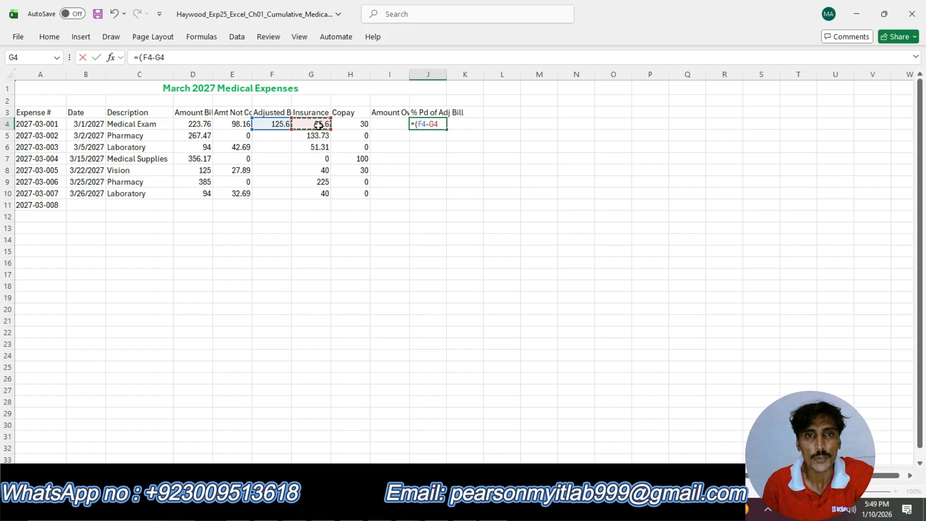
click(347, 125)
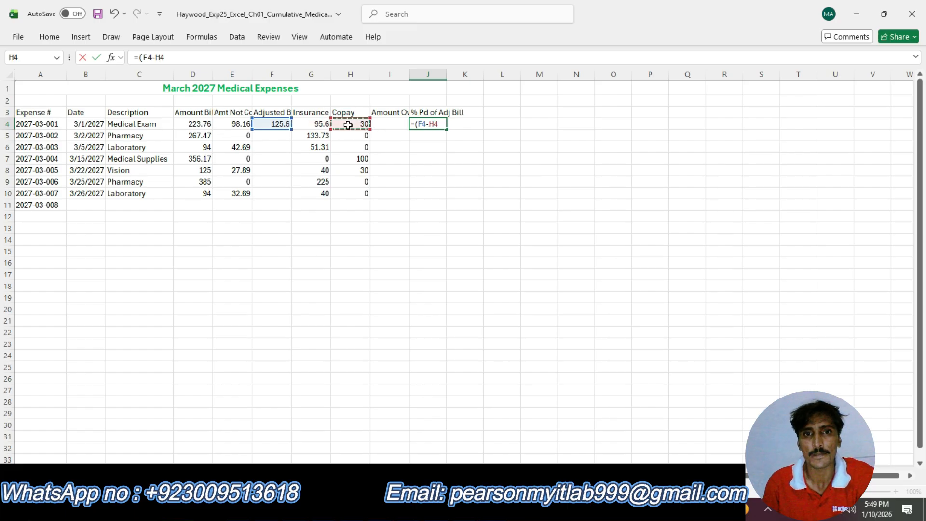
click(309, 124)
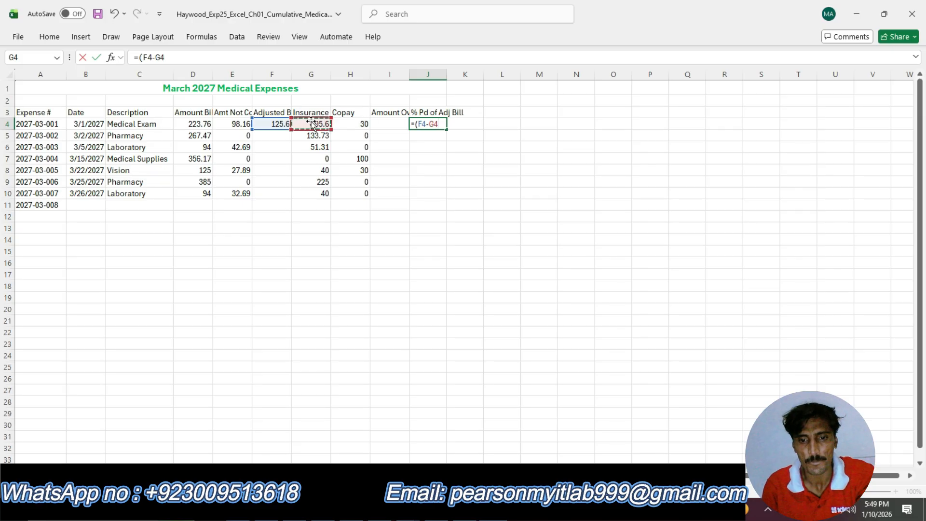
text(-)
click(350, 130)
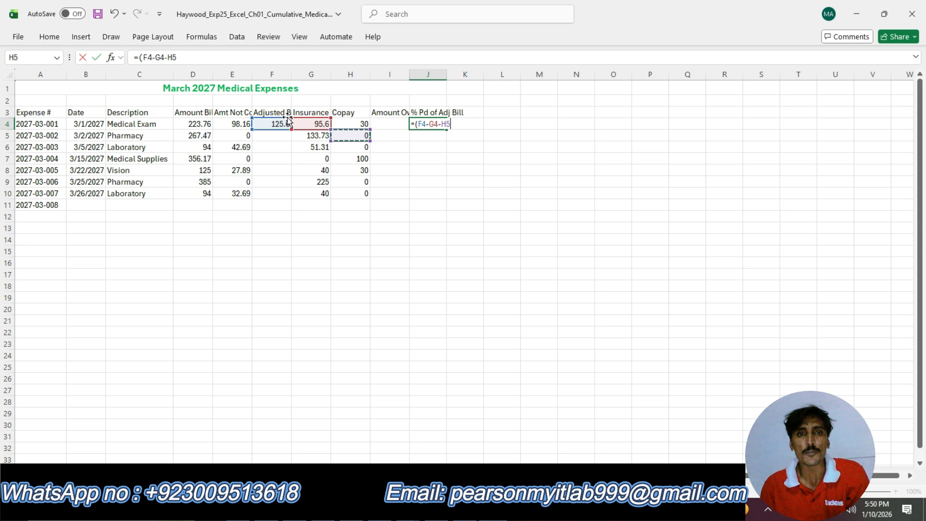
click(305, 120)
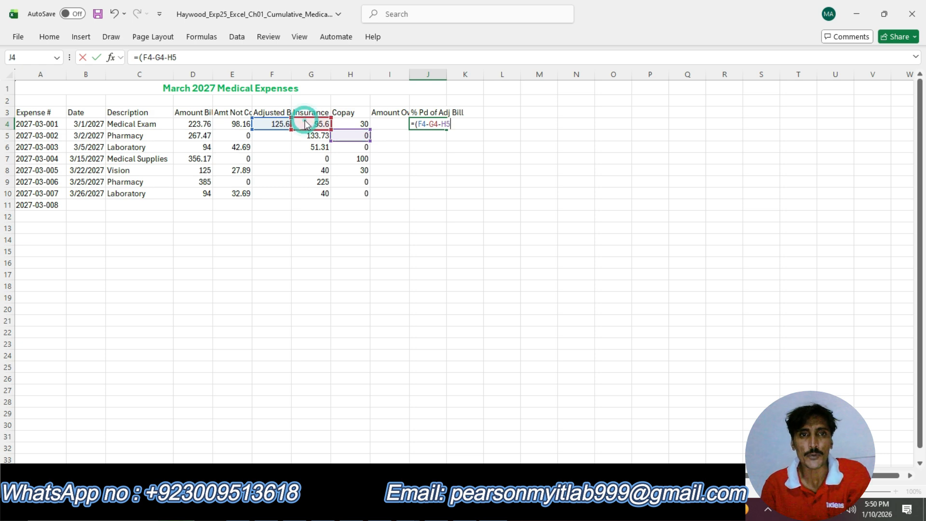
click(348, 121)
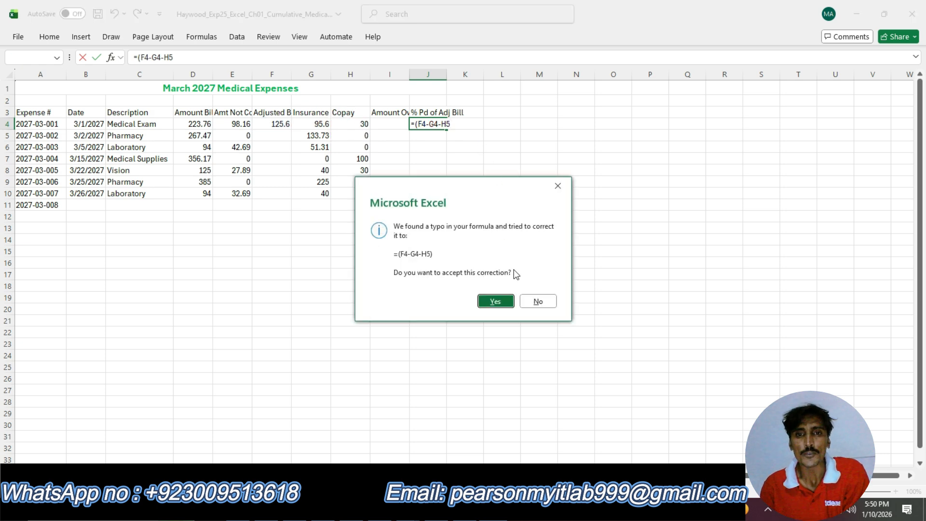
click(505, 302)
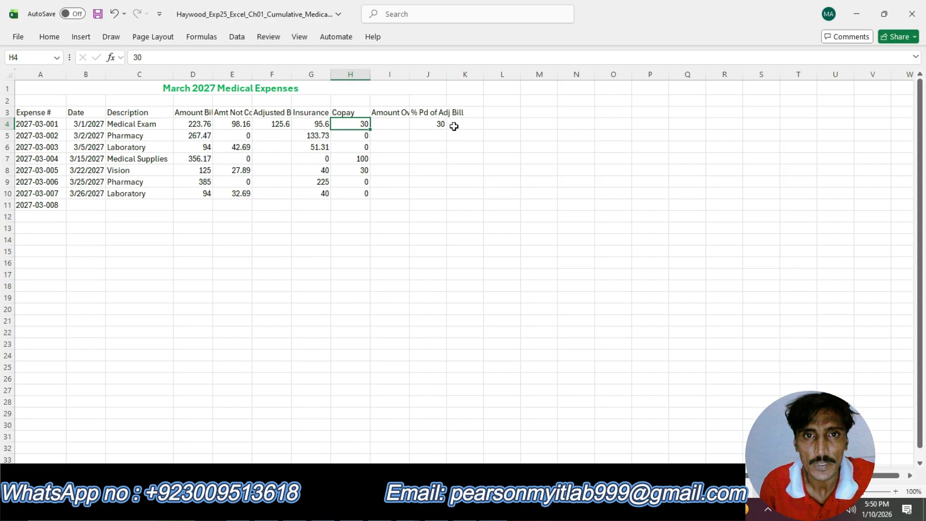
click(387, 126)
double_click(385, 127)
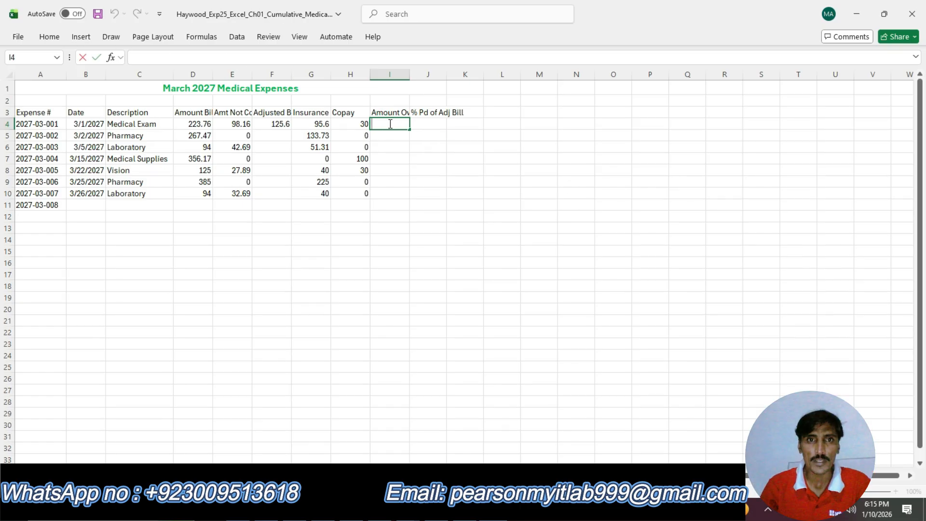
click(388, 124)
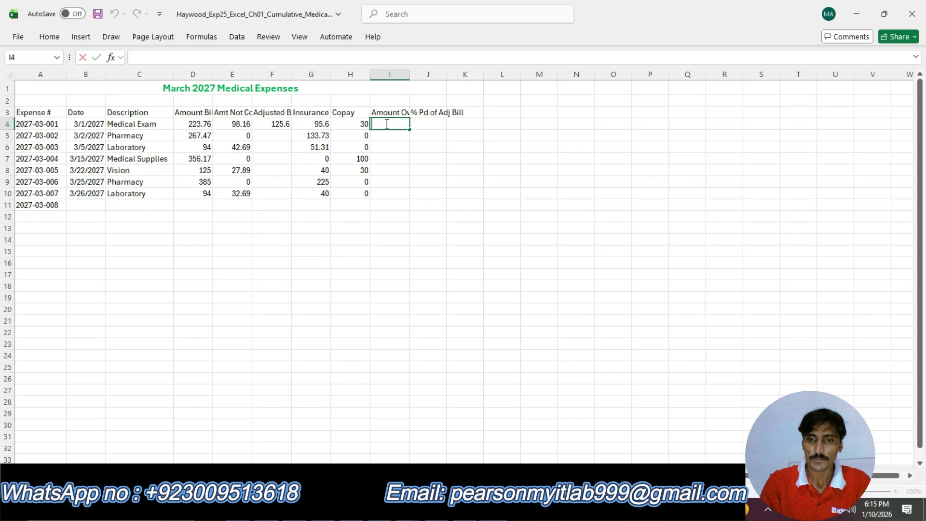
Enter the Amount Owed formula =(F4-G4-H4) in I4, accepting the suggested typo correction.
text(=)
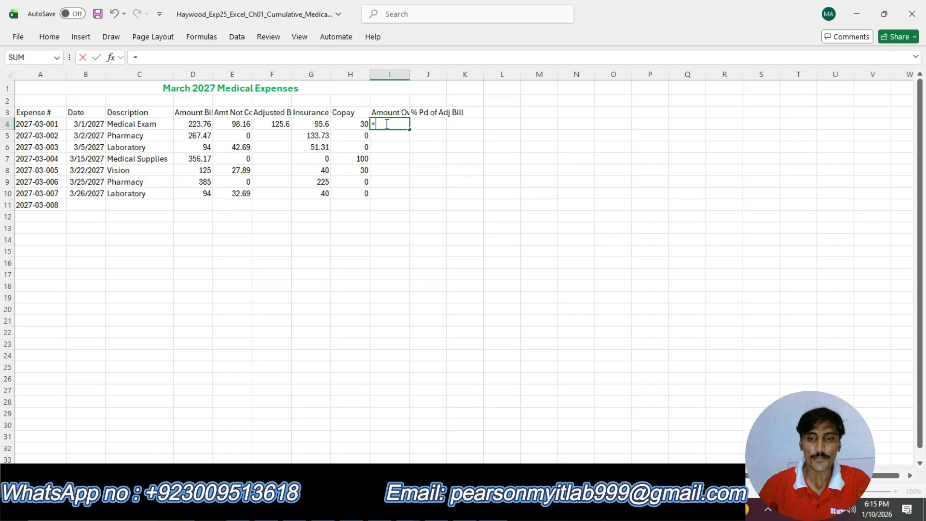
text(()
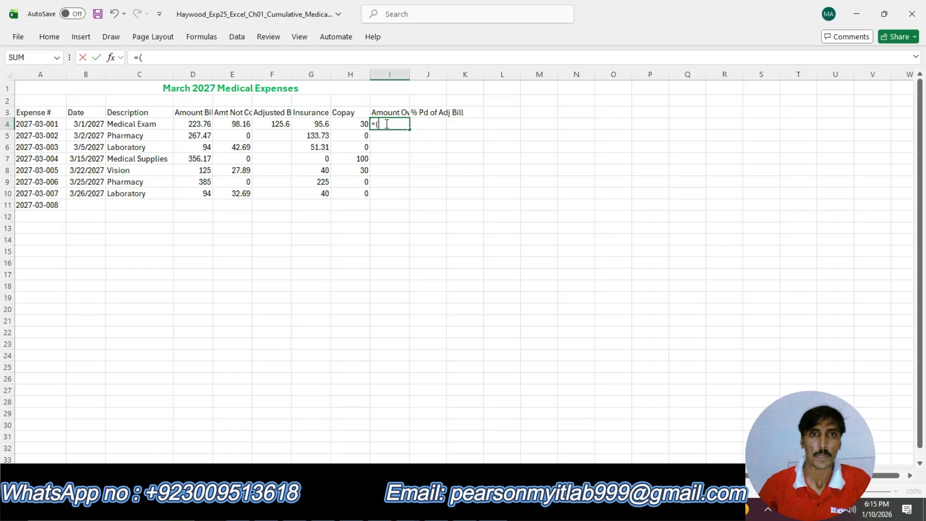
click(269, 126)
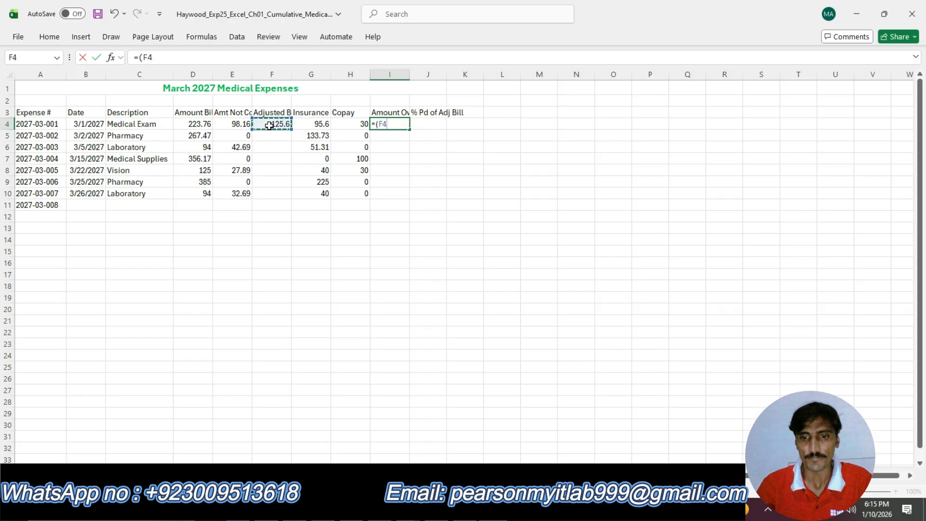
text(-)
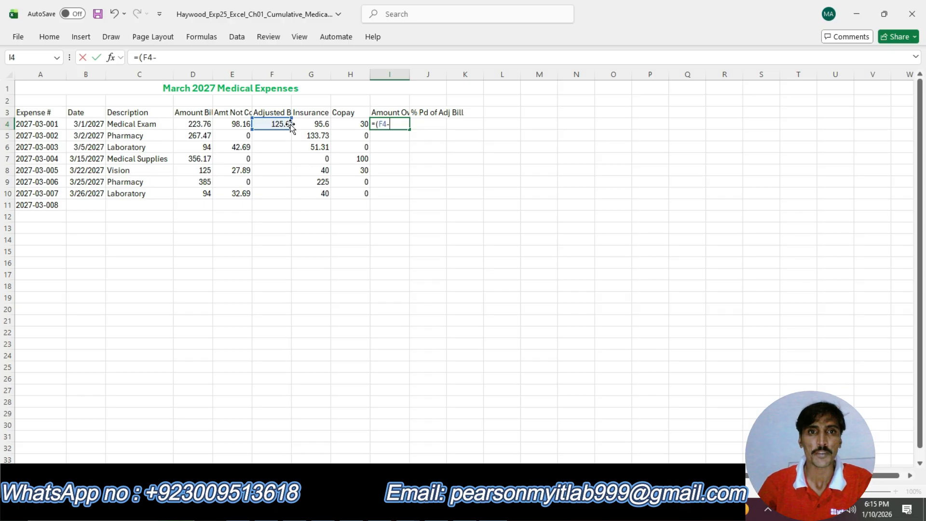
click(325, 127)
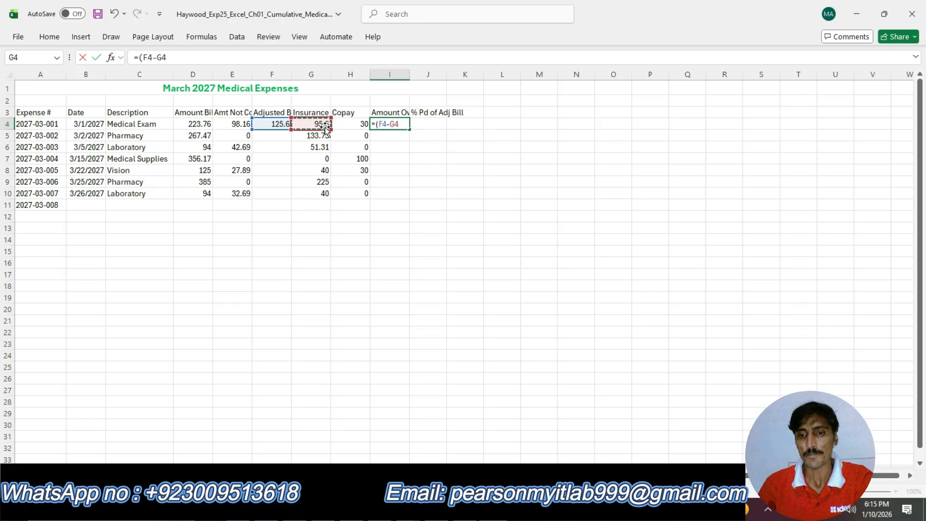
text(-)
click(348, 125)
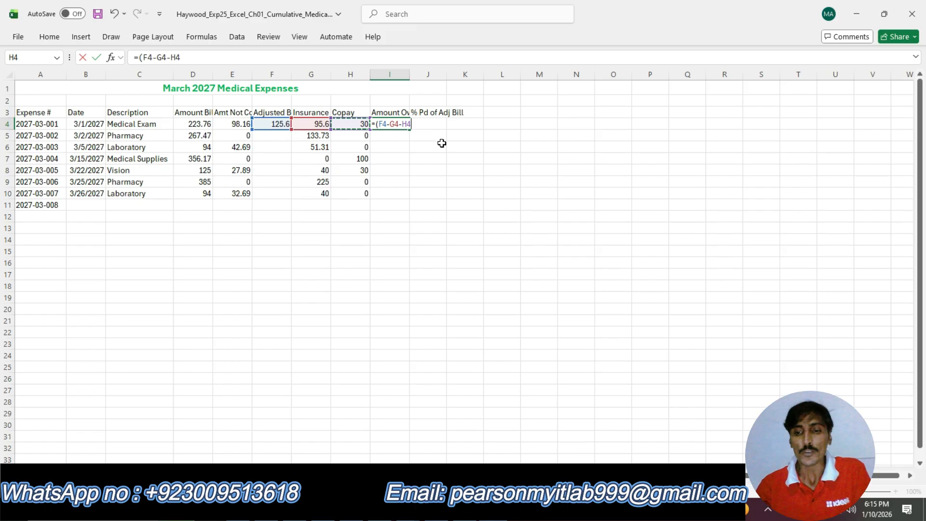
key(Return)
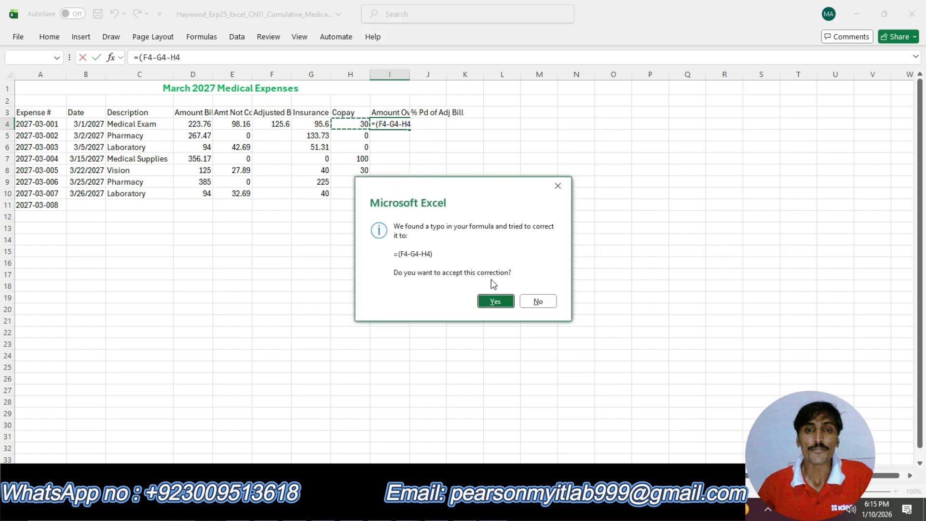
click(495, 301)
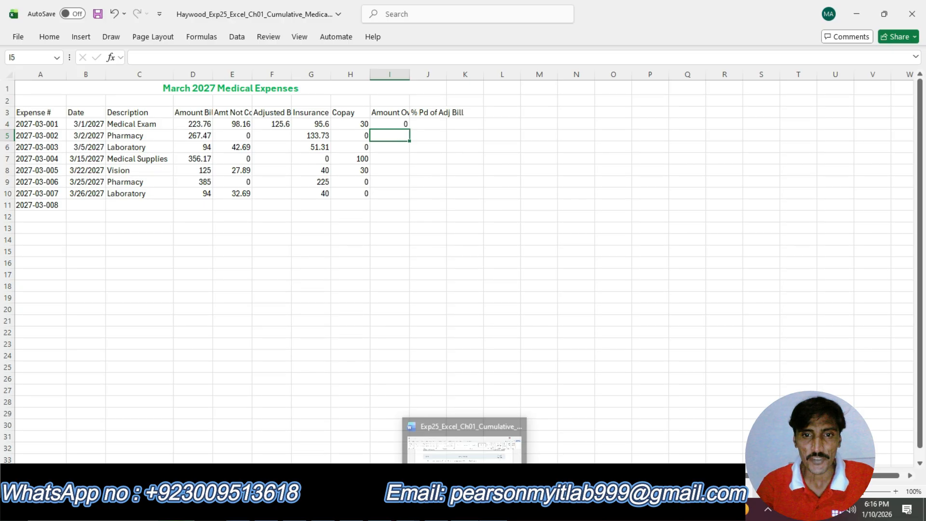
Recheck the step 12 instructions, then copy the I4 Amount Owed formula down through I10.
click(466, 510)
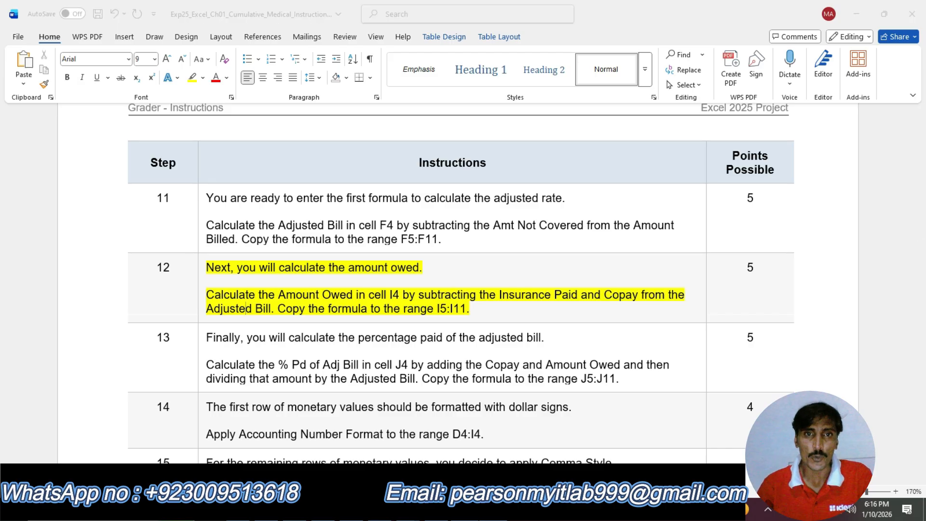
key(alt+Tab)
click(405, 125)
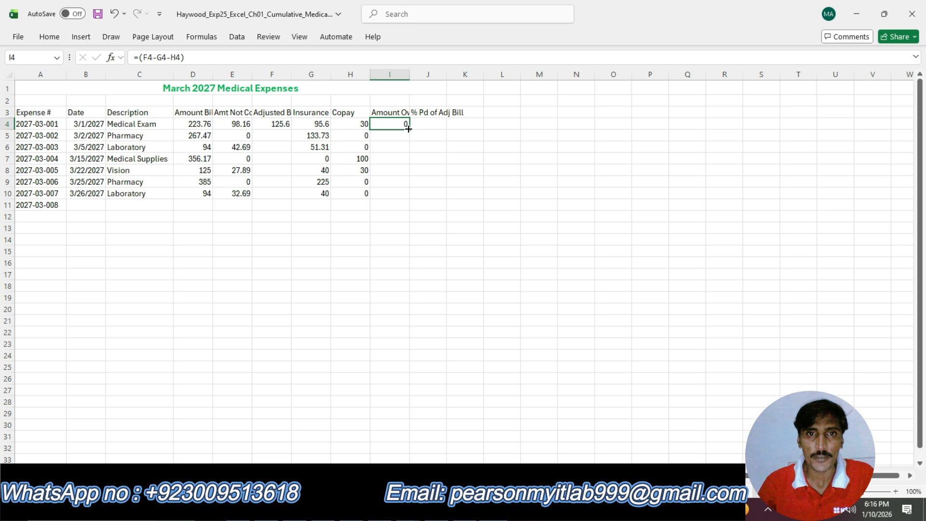
drag(408, 129, 408, 199)
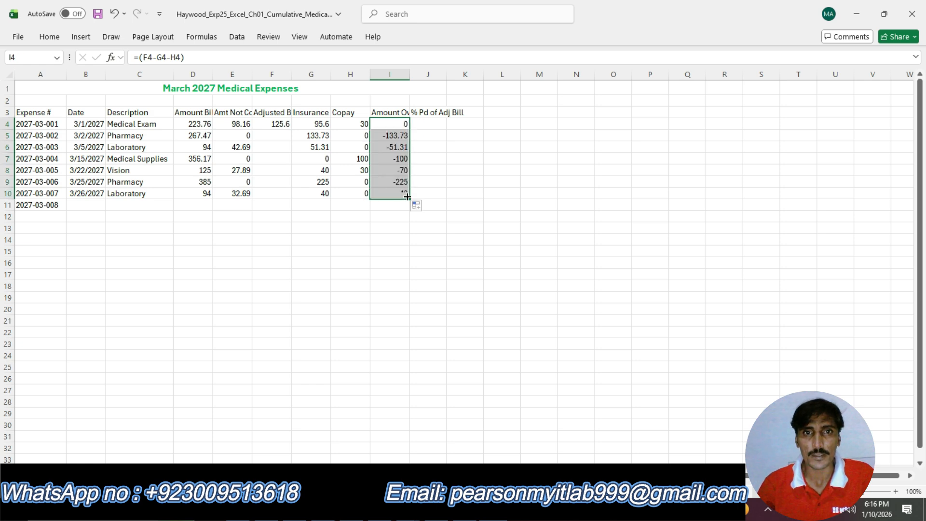
click(439, 207)
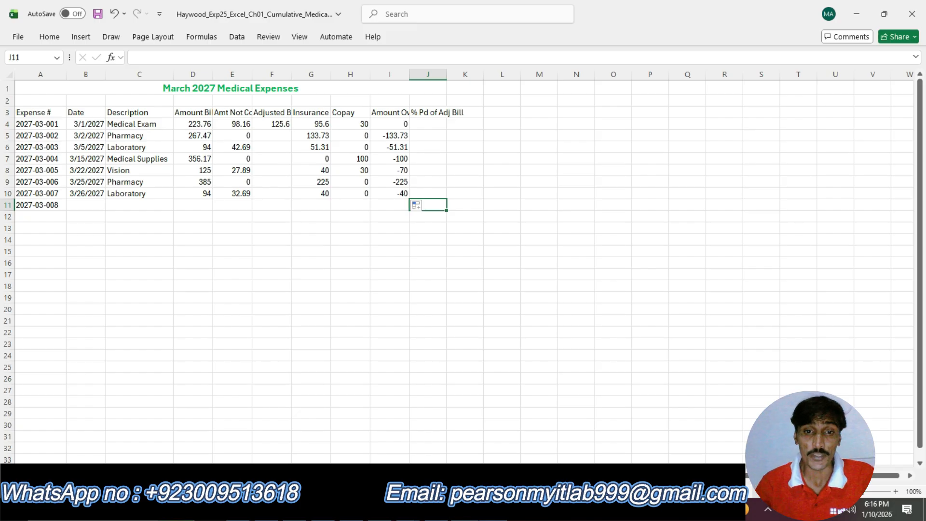
key(alt+Tab)
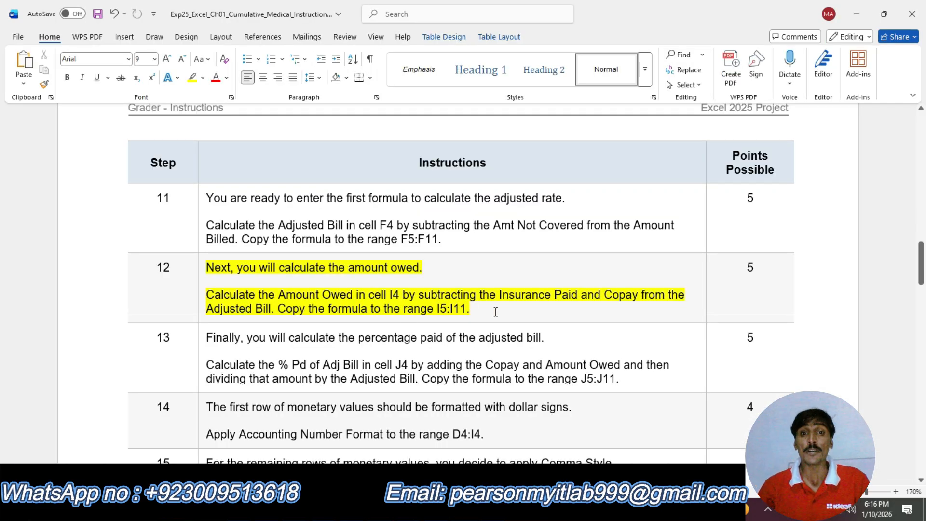